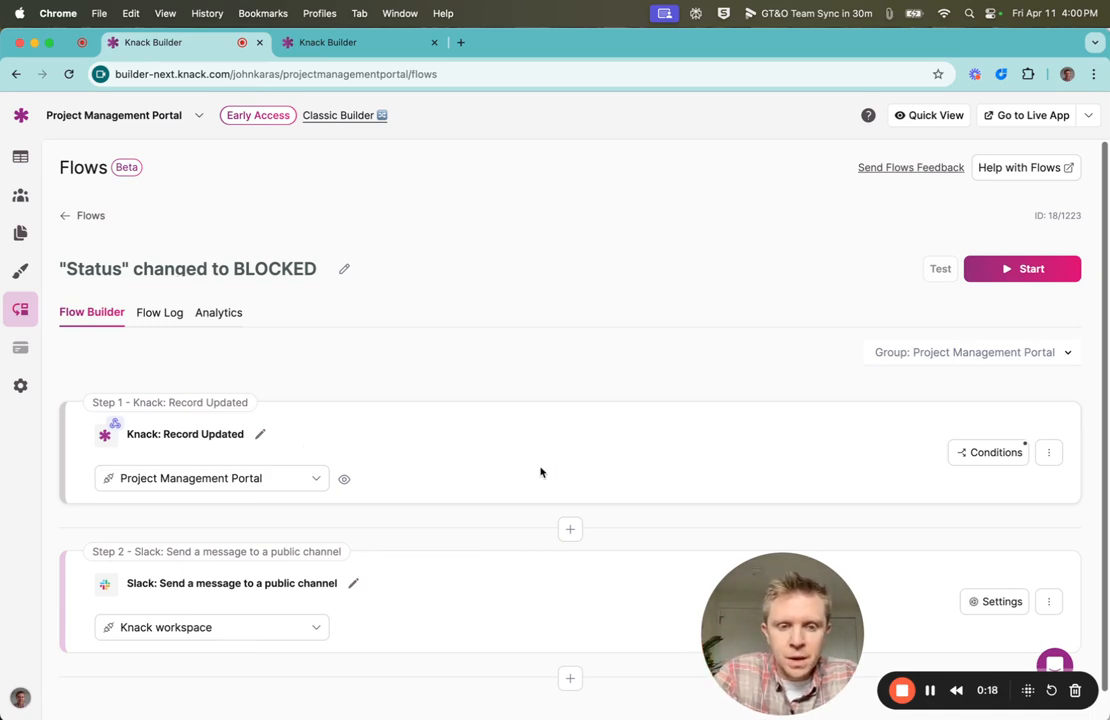
Step: Check which table the Record Updated trigger watches in its additional parameters, leaving them unchanged
scroll(596, 455, "down", 1)
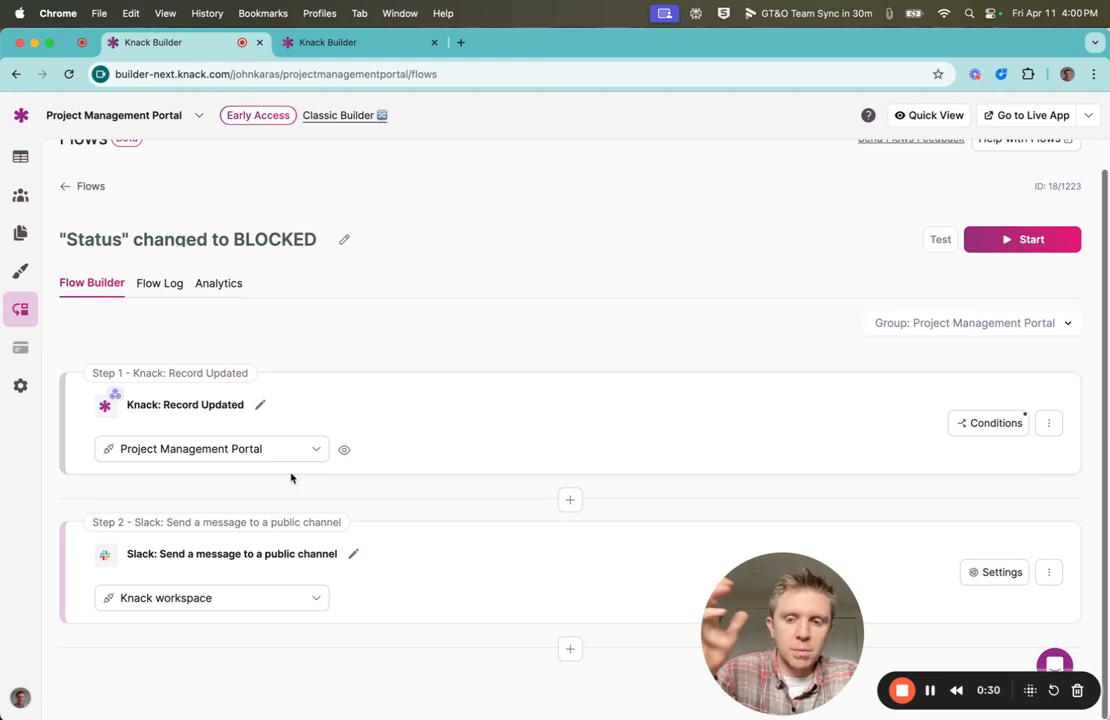
left_click(345, 451)
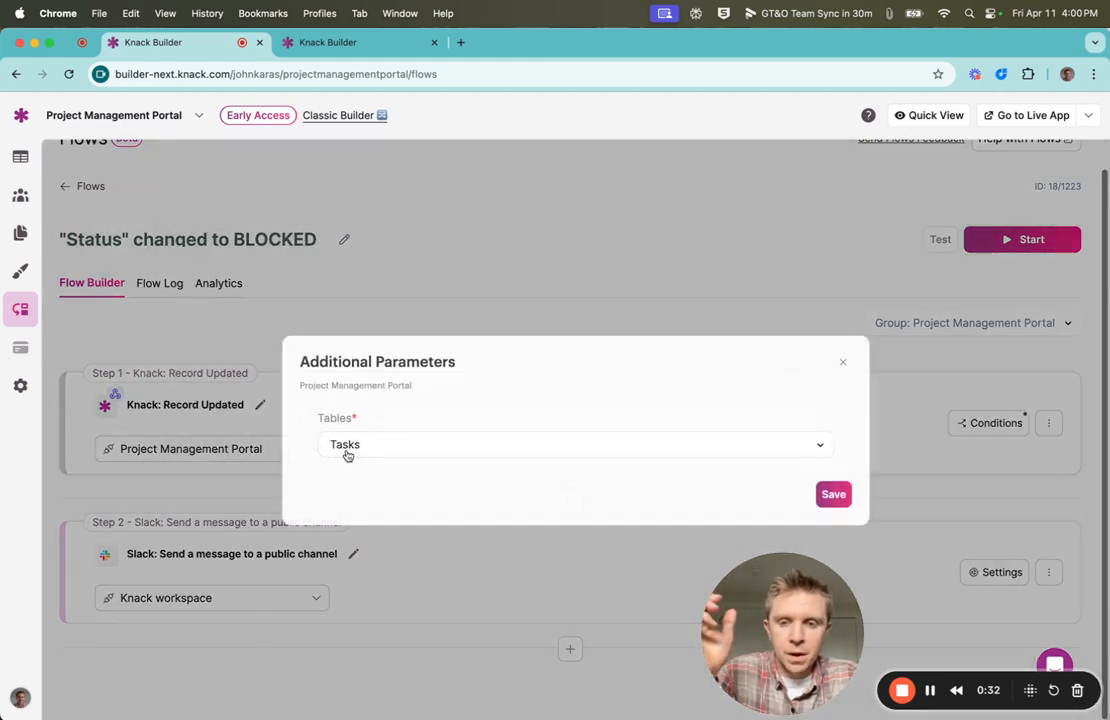
left_click(841, 366)
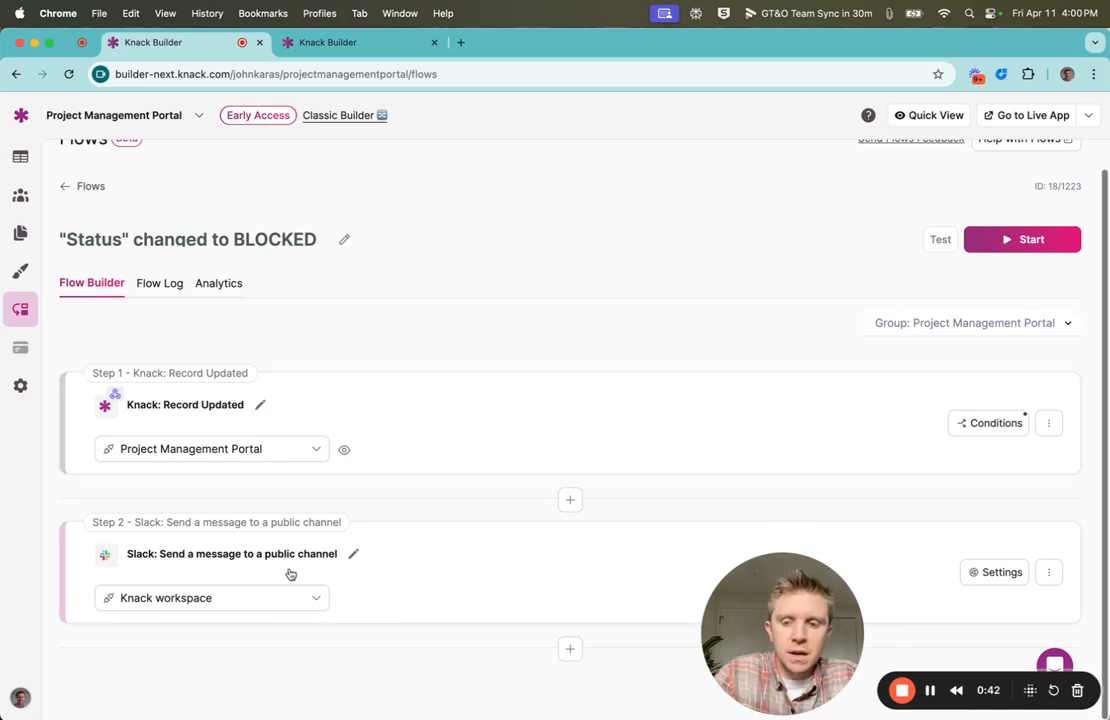
Step: Review the channel and text message mapped in the Slack public channel message step, and close the mapping without edits
left_click(565, 580)
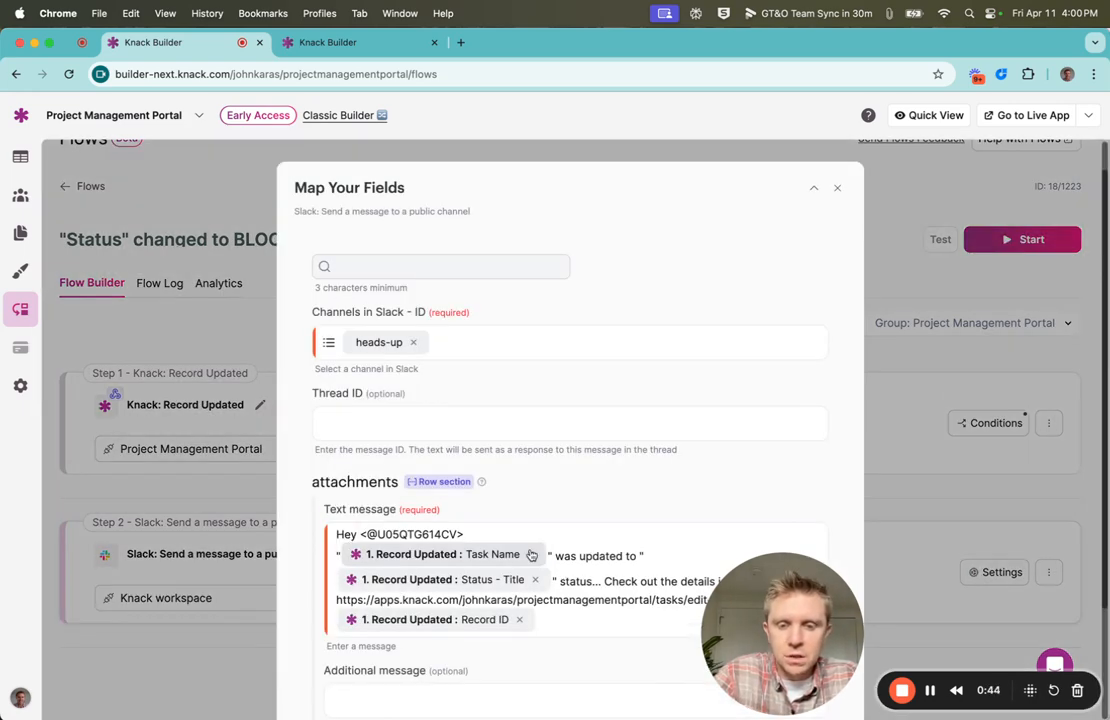
scroll(779, 613, "down", 2)
left_click_drag(799, 622, 140, 662)
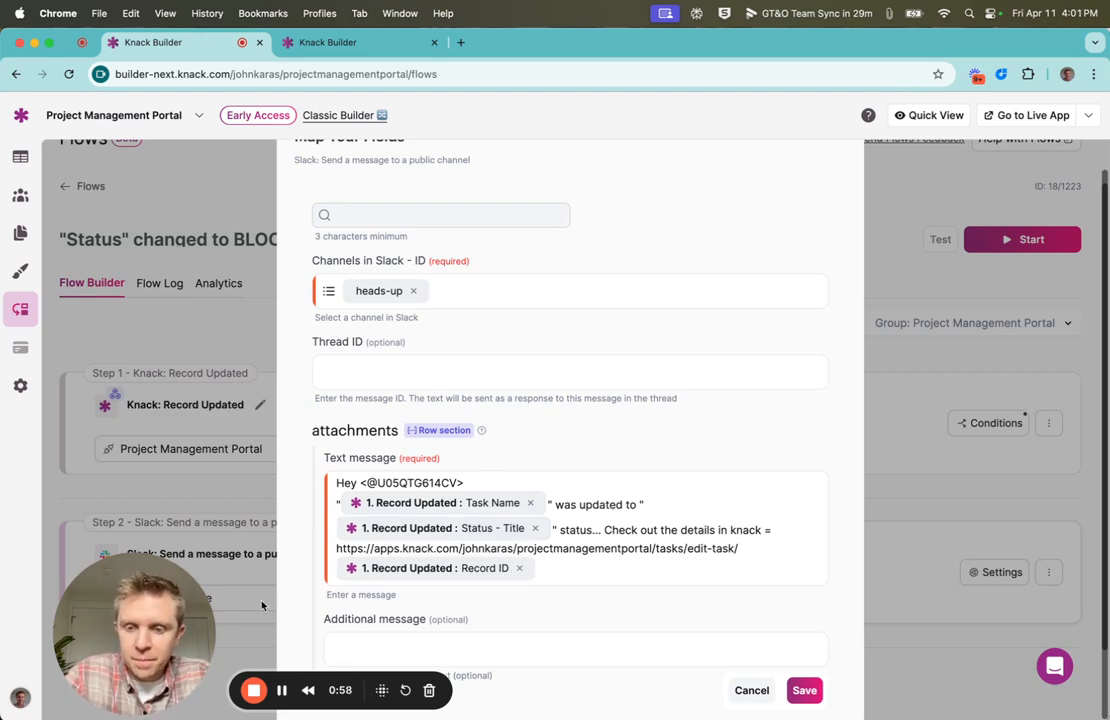
scroll(795, 463, "up", 2)
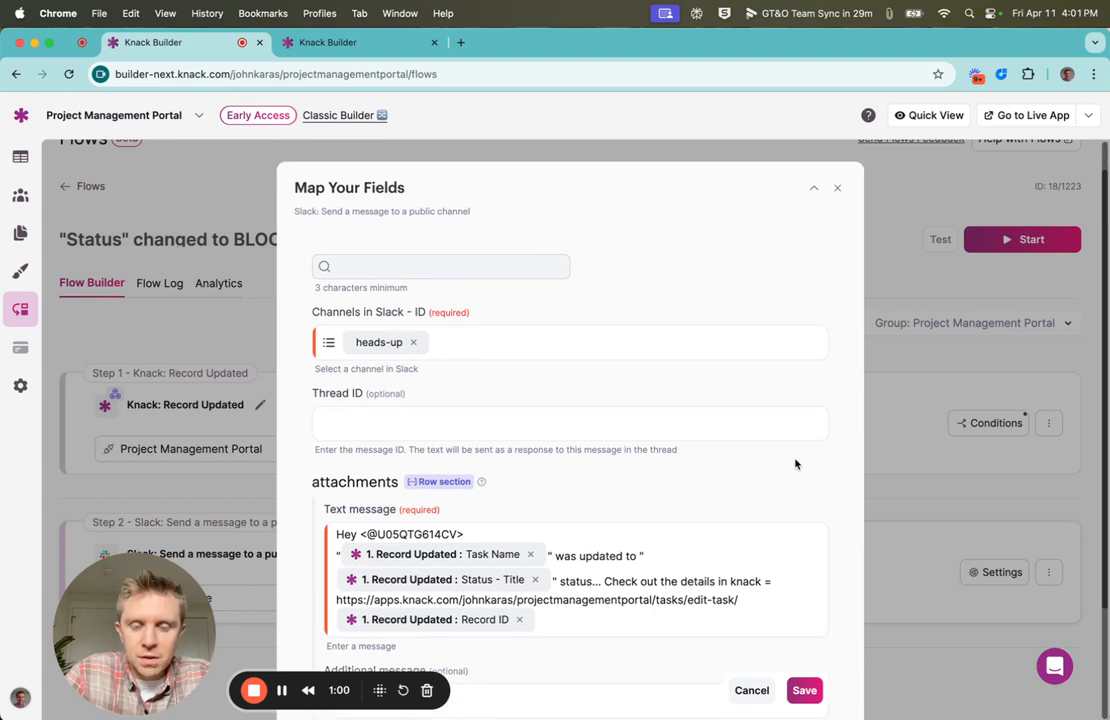
left_click(839, 186)
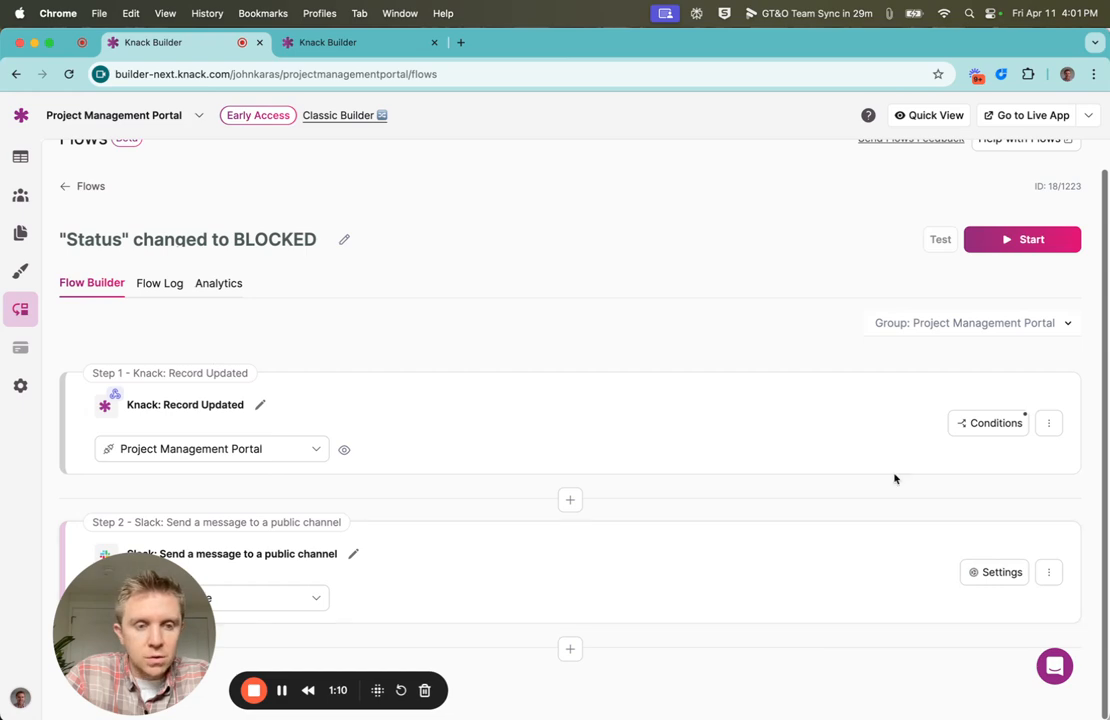
Step: Add a second condition to the Record Updated trigger, using Updated fields - ID as the value it evaluates
left_click(991, 423)
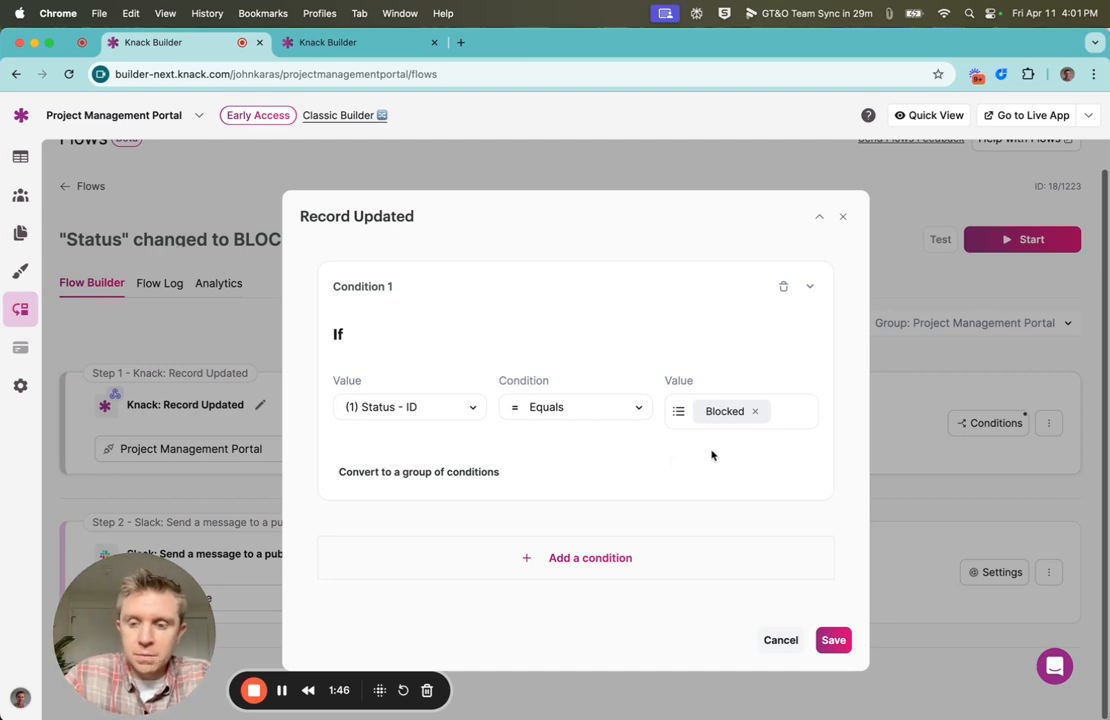
left_click(571, 558)
scroll(526, 453, "down", 5)
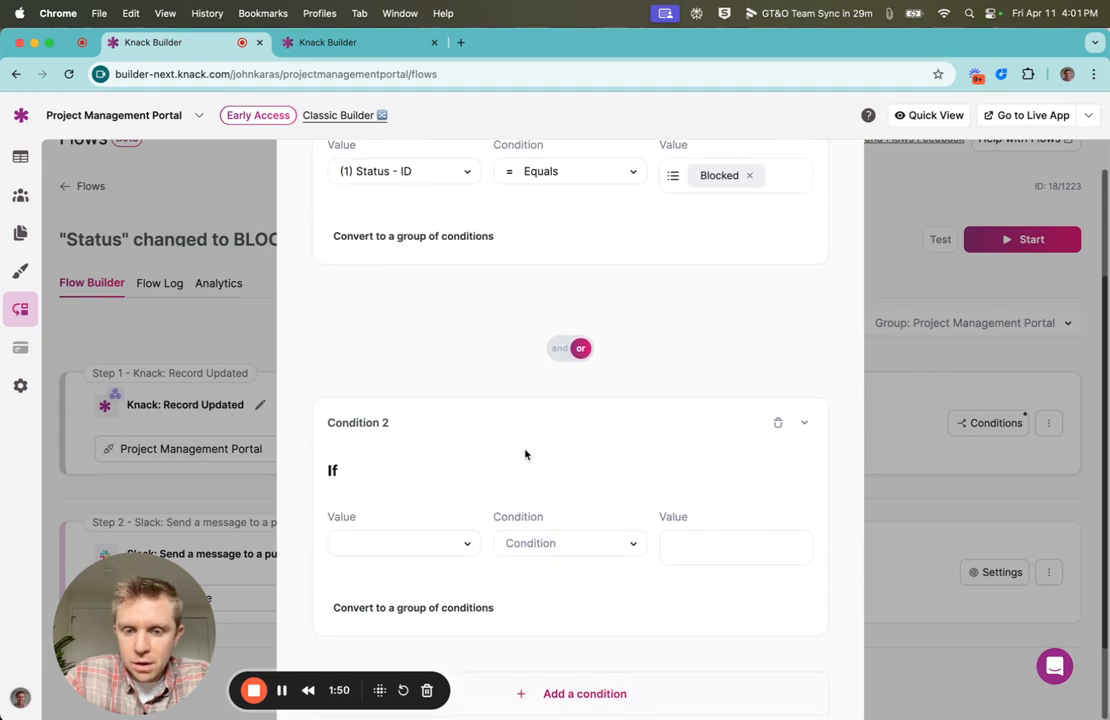
left_click(384, 434)
scroll(380, 510, "down", 2)
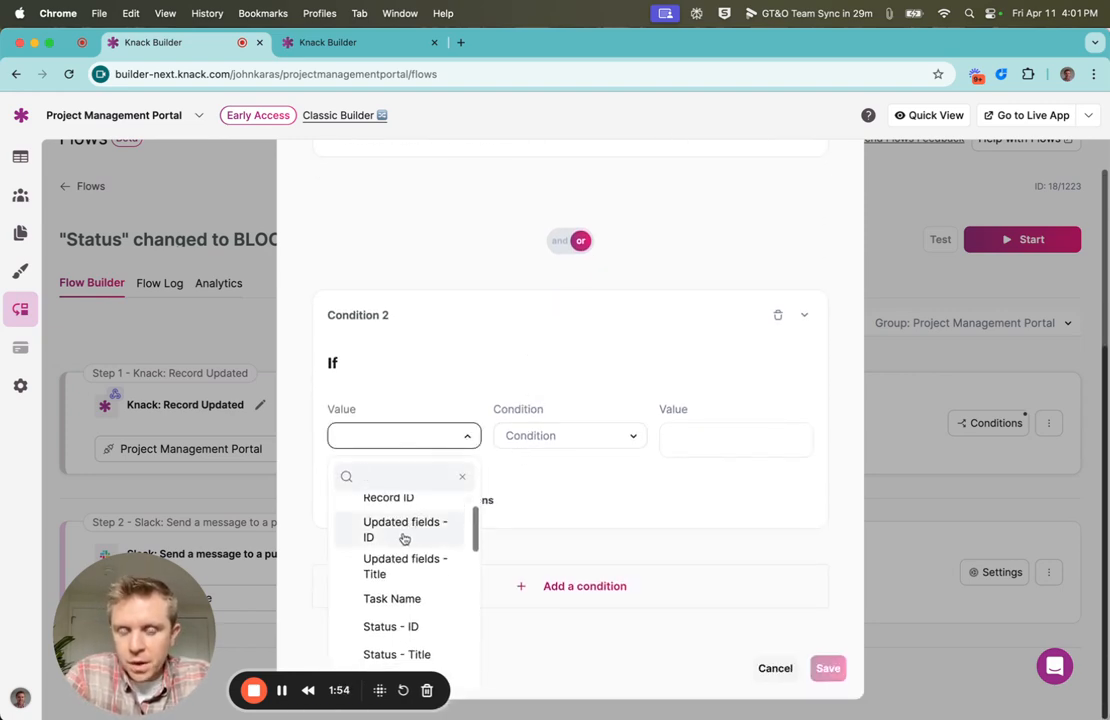
left_click(409, 530)
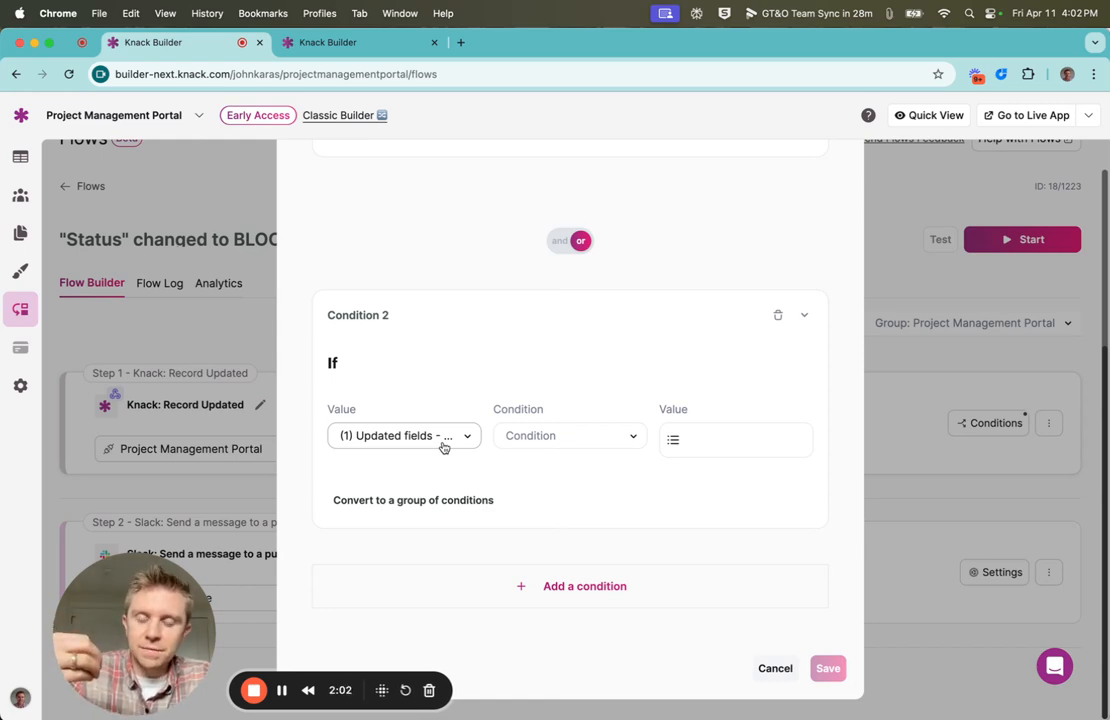
Step: Complete Condition 2 with the Contains operator and the Status (field_12) field as the comparison value
left_click(709, 450)
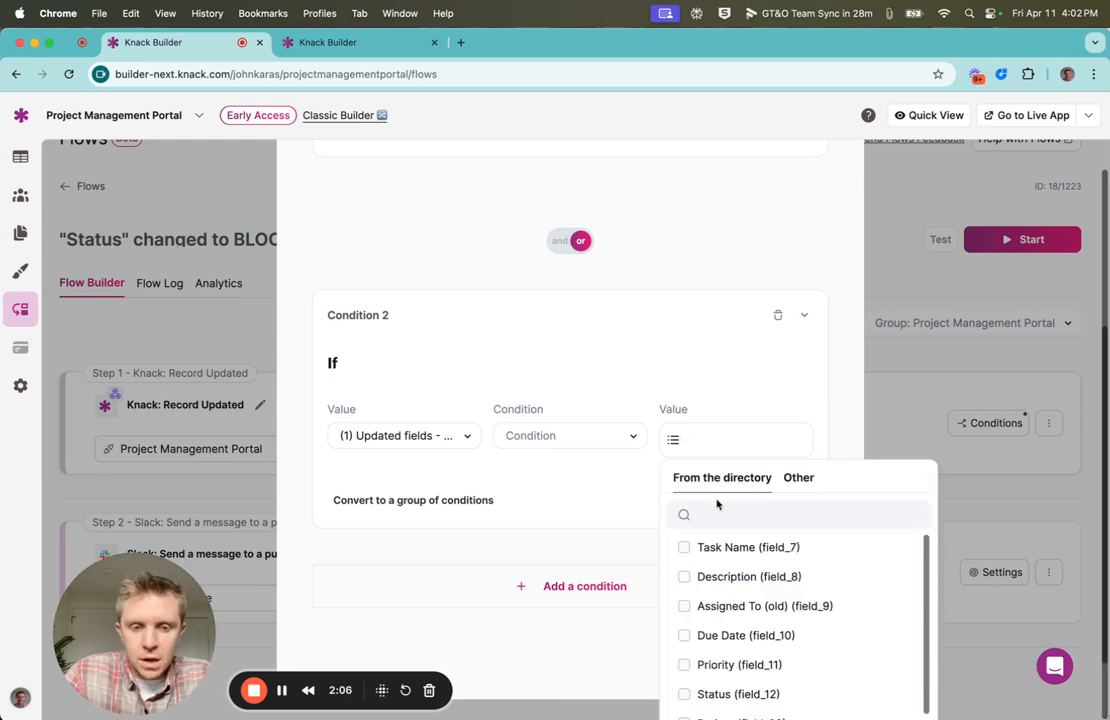
scroll(740, 603, "down", 1)
left_click(718, 650)
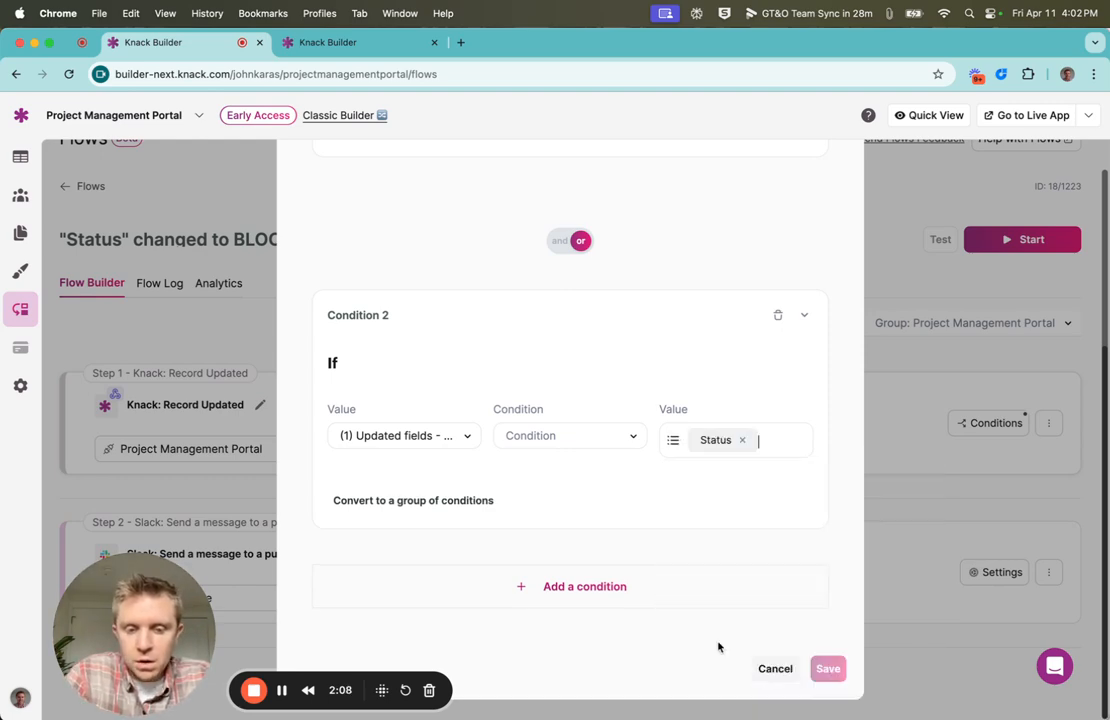
left_click(613, 434)
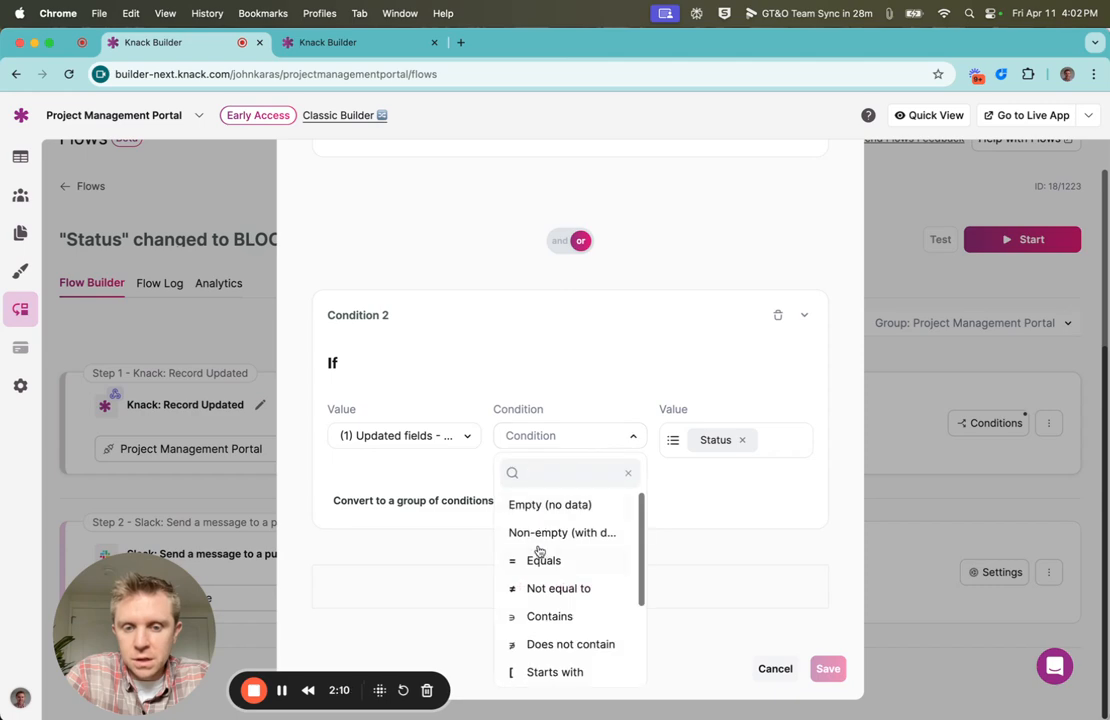
scroll(536, 552, "down", 1)
left_click(558, 585)
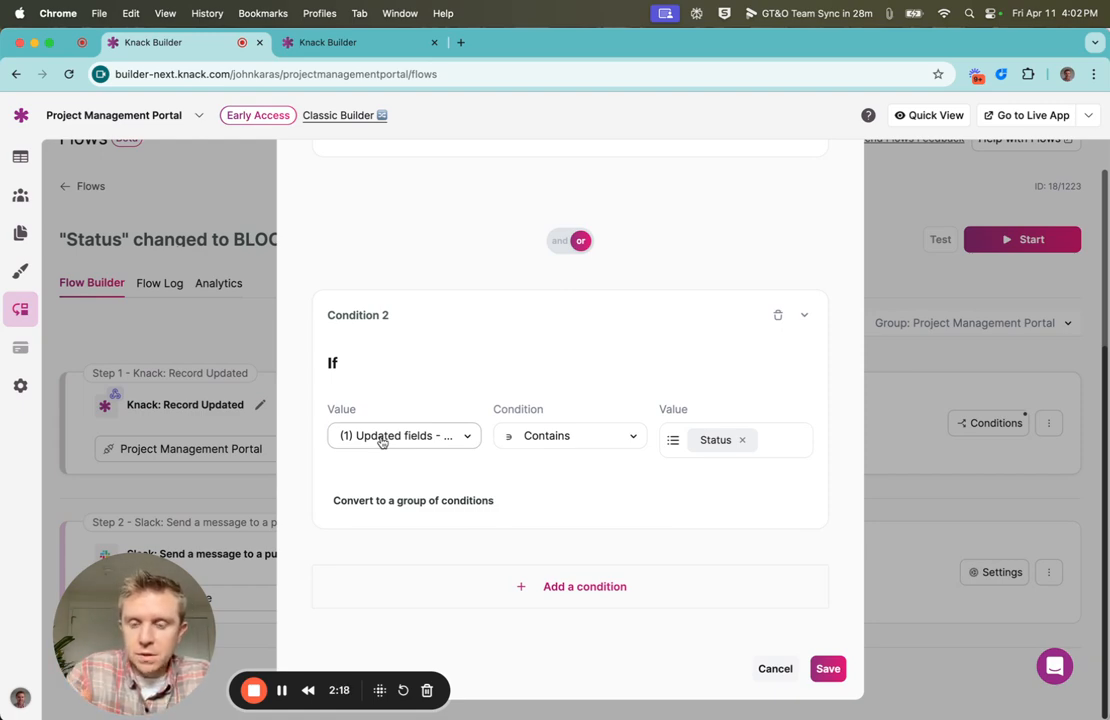
Step: Join Condition 1 and Condition 2 with "and", and save the trigger's conditions
scroll(550, 498, "up", 3)
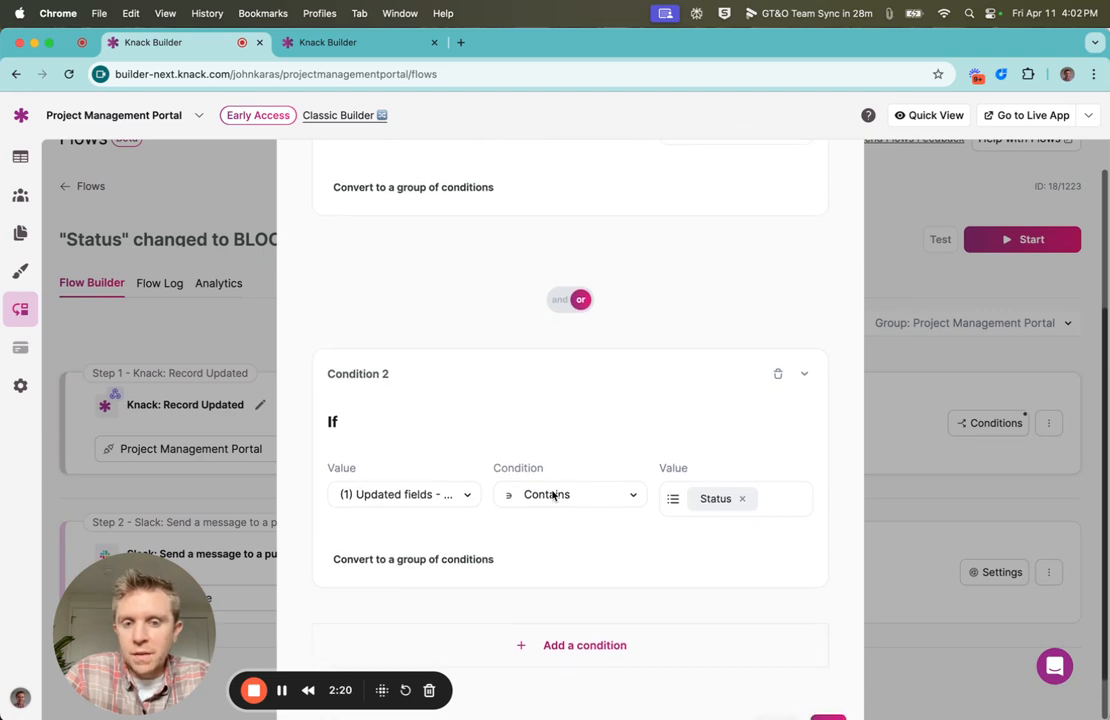
scroll(555, 461, "up", 1)
left_click(569, 451)
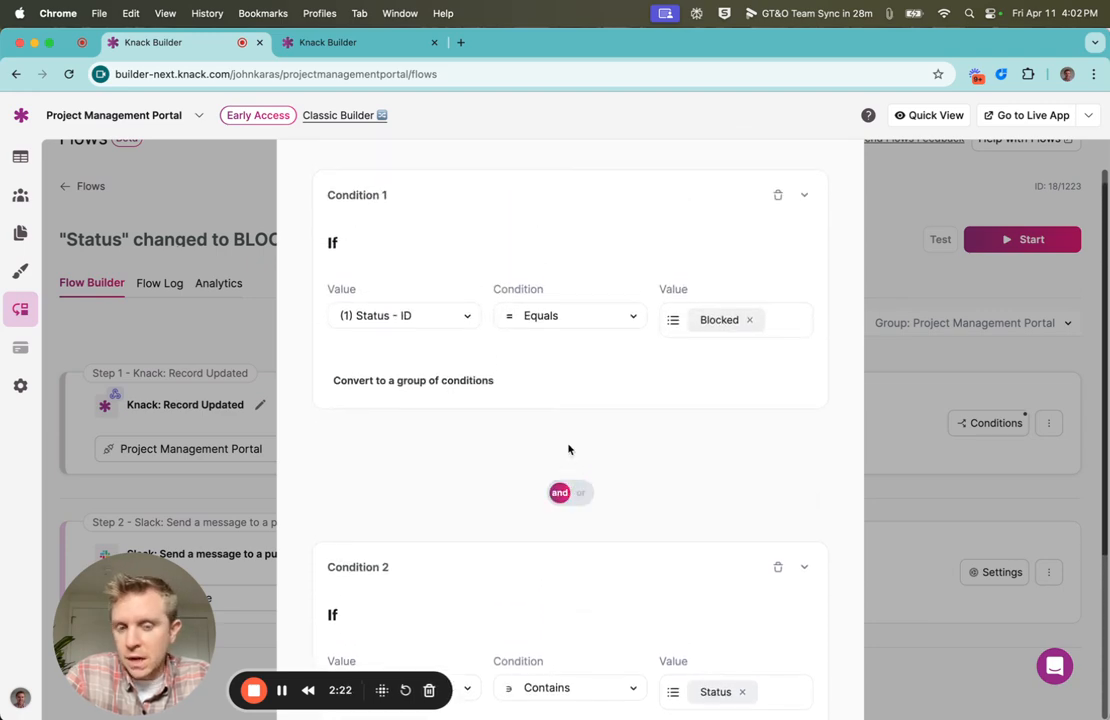
scroll(576, 440, "down", 2)
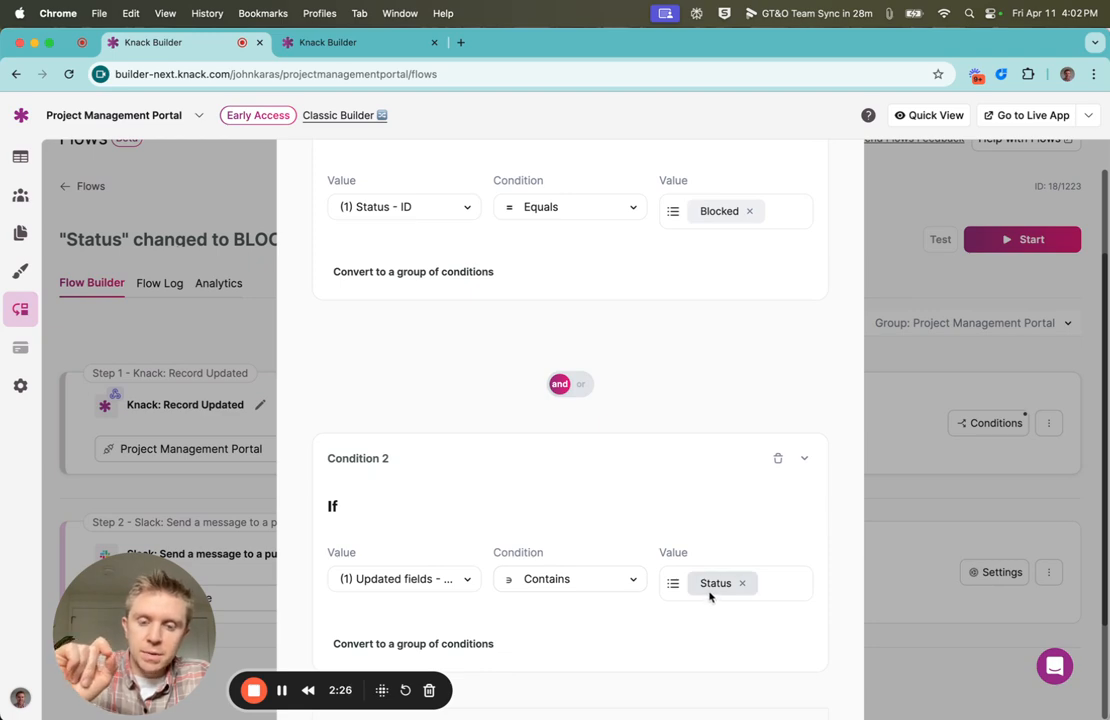
scroll(635, 590, "up", 3)
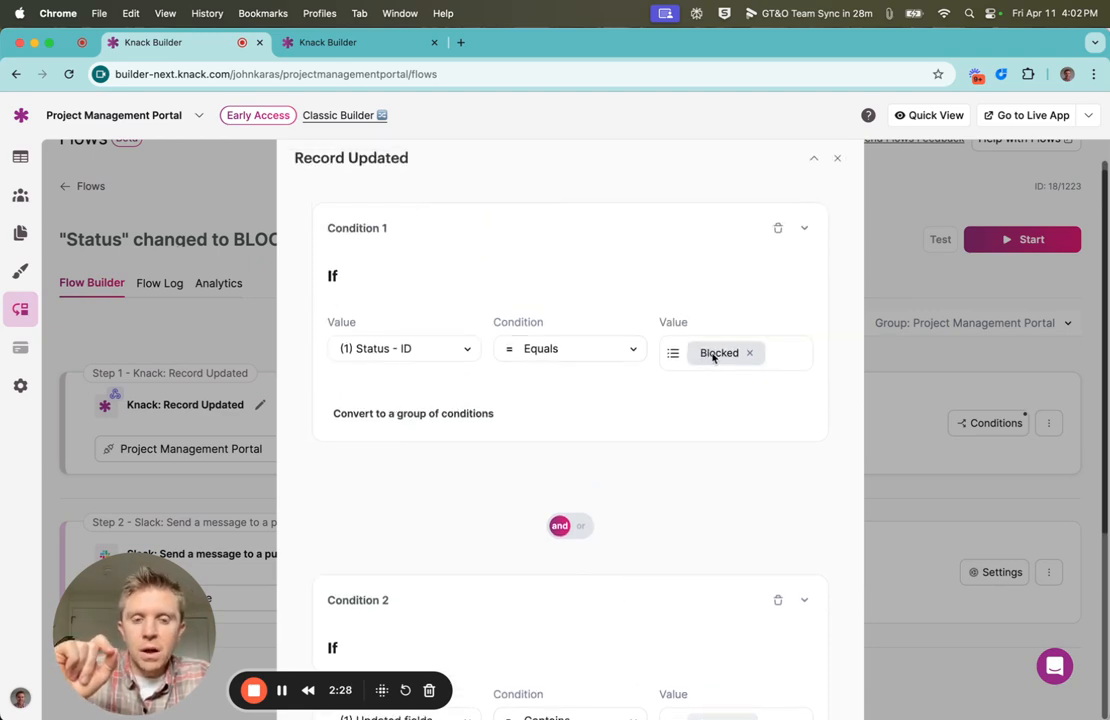
scroll(716, 377, "down", 6)
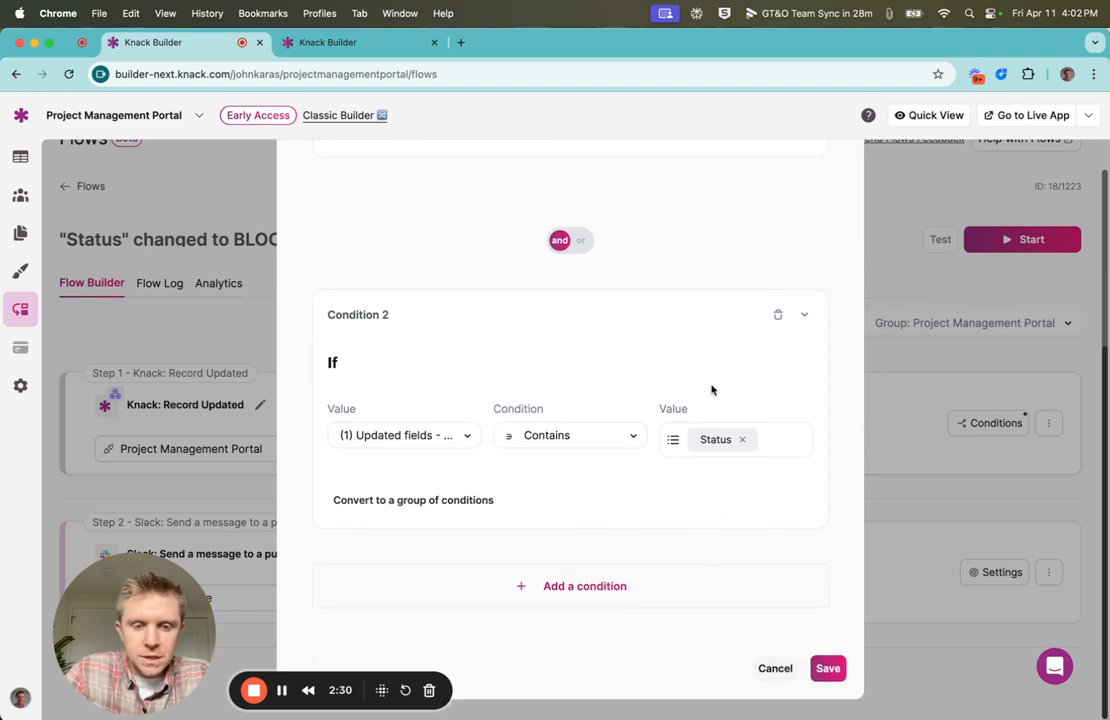
left_click(827, 668)
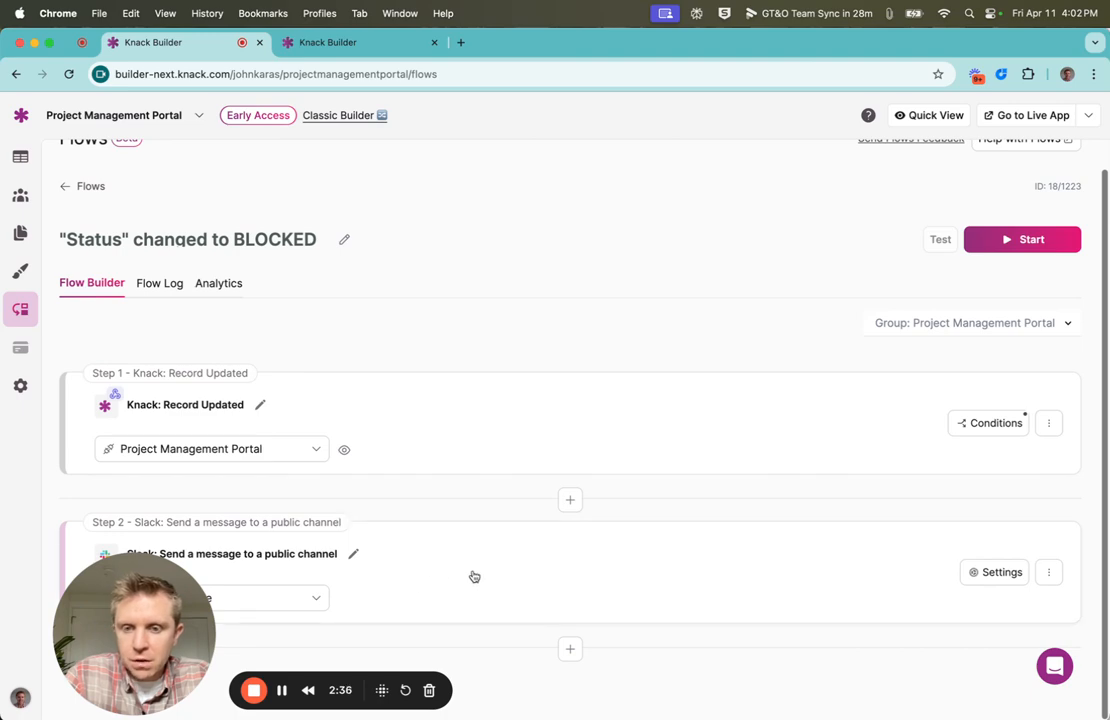
Step: Switch to Slack to view the existing messages in the heads-up channel, and return to Knack Builder in Chrome
key("super+Tab")
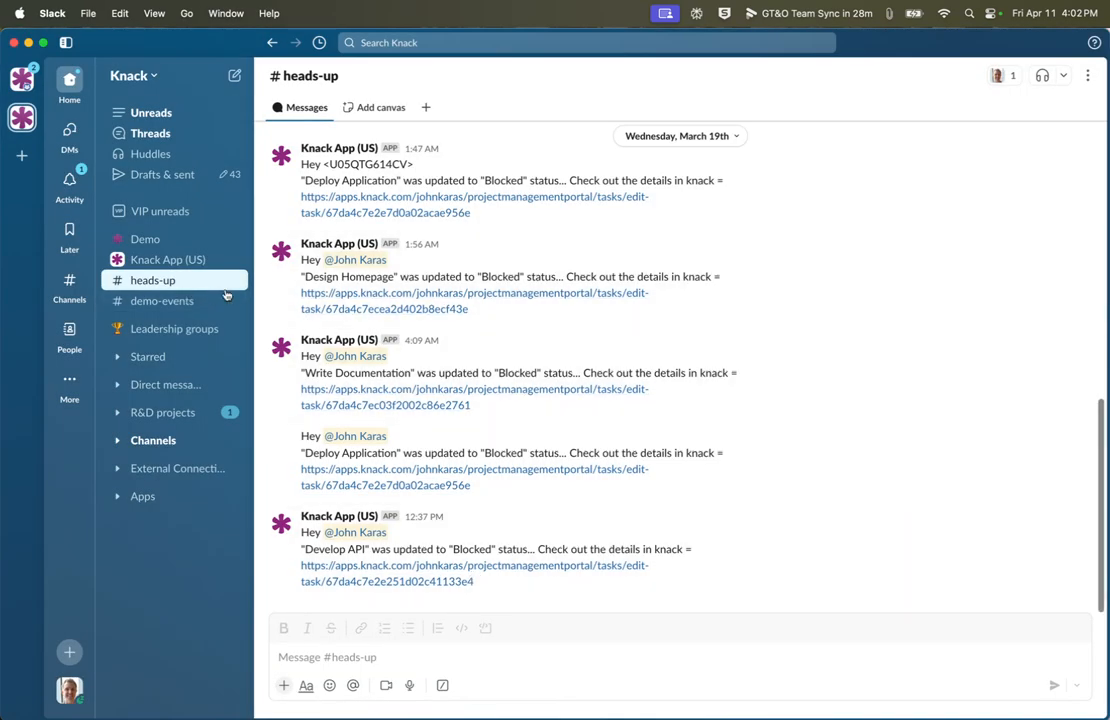
key("super+Tab")
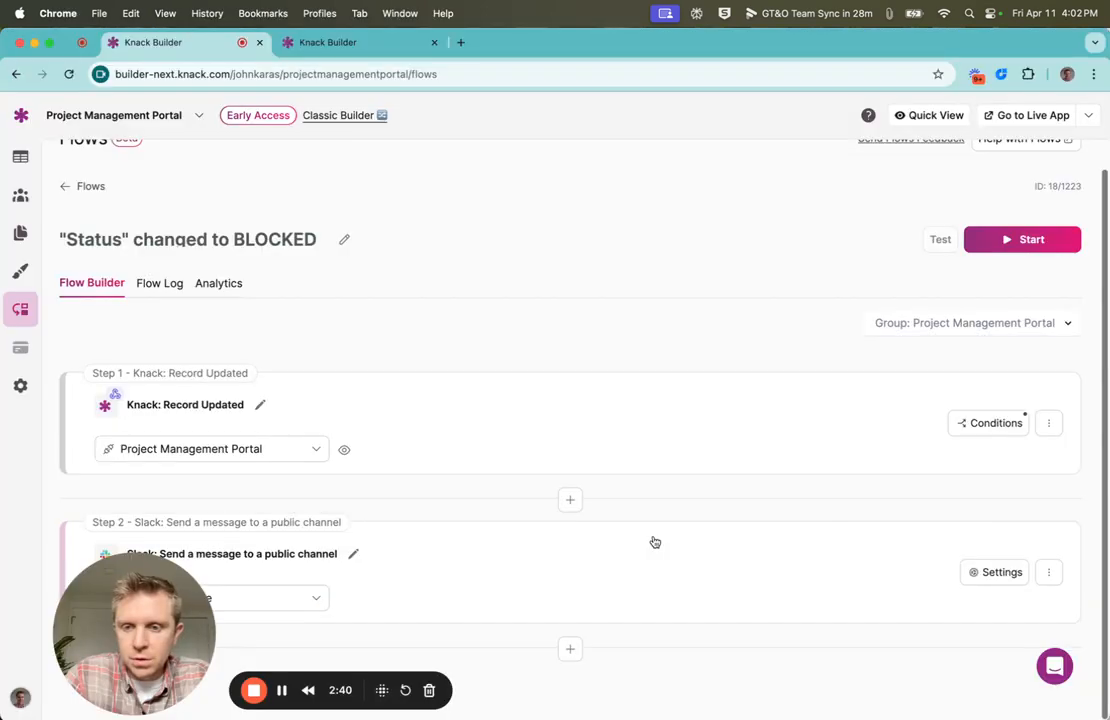
Step: Start the "Status" changed to BLOCKED flow and open its results in the flow log
left_click(1008, 245)
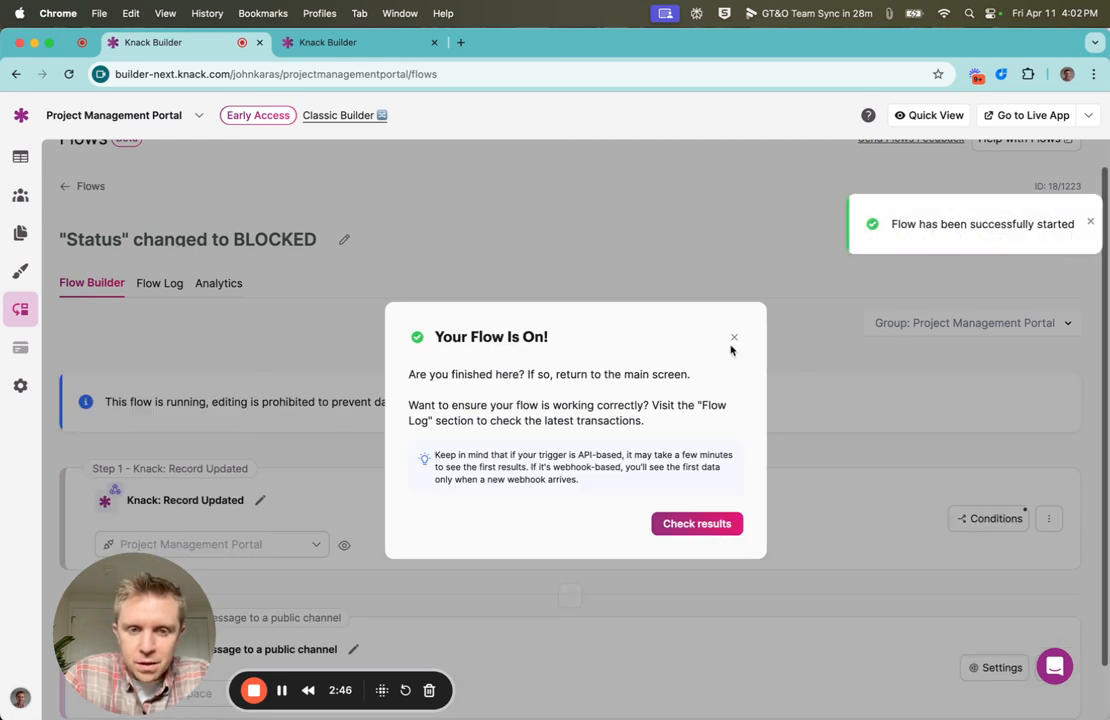
left_click(689, 524)
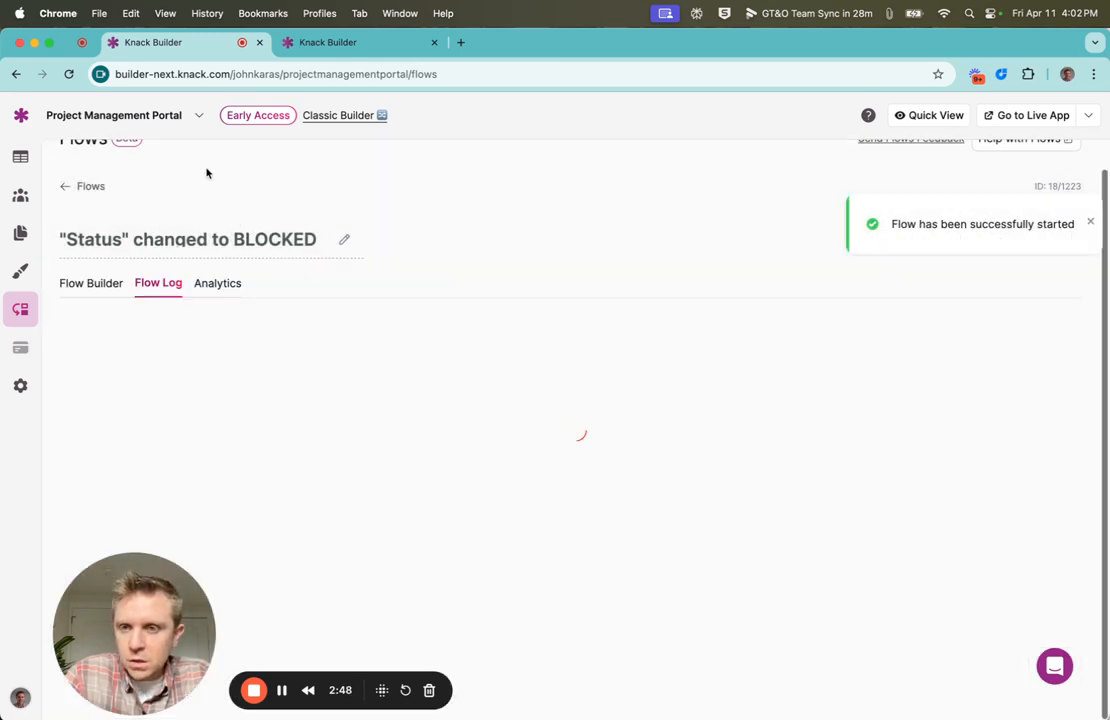
Step: Open the Tasks table's records in the other Knack Builder browser tab
left_click(367, 42)
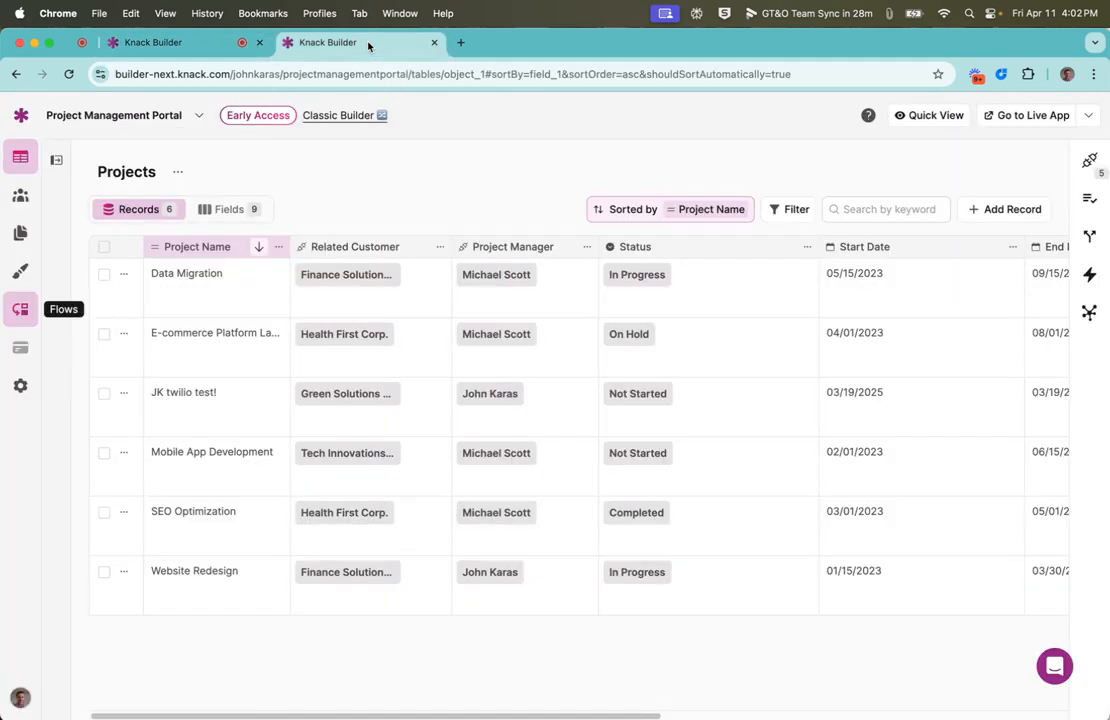
left_click(56, 159)
left_click(118, 322)
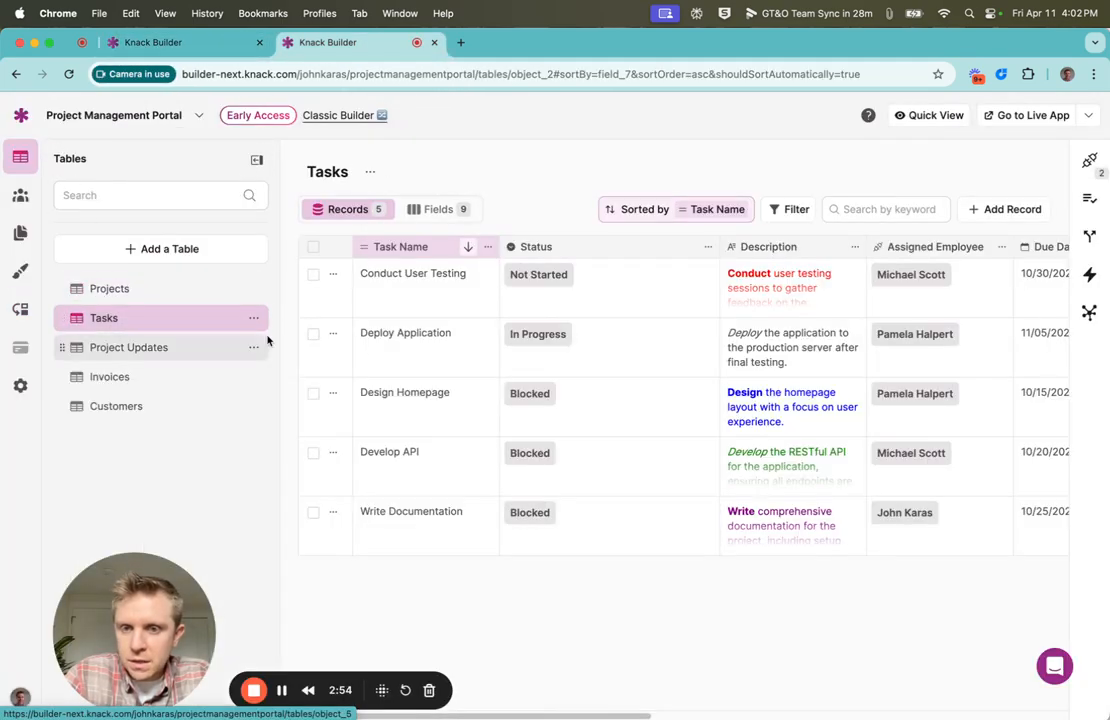
scroll(610, 374, "right", 1)
scroll(610, 374, "left", 1)
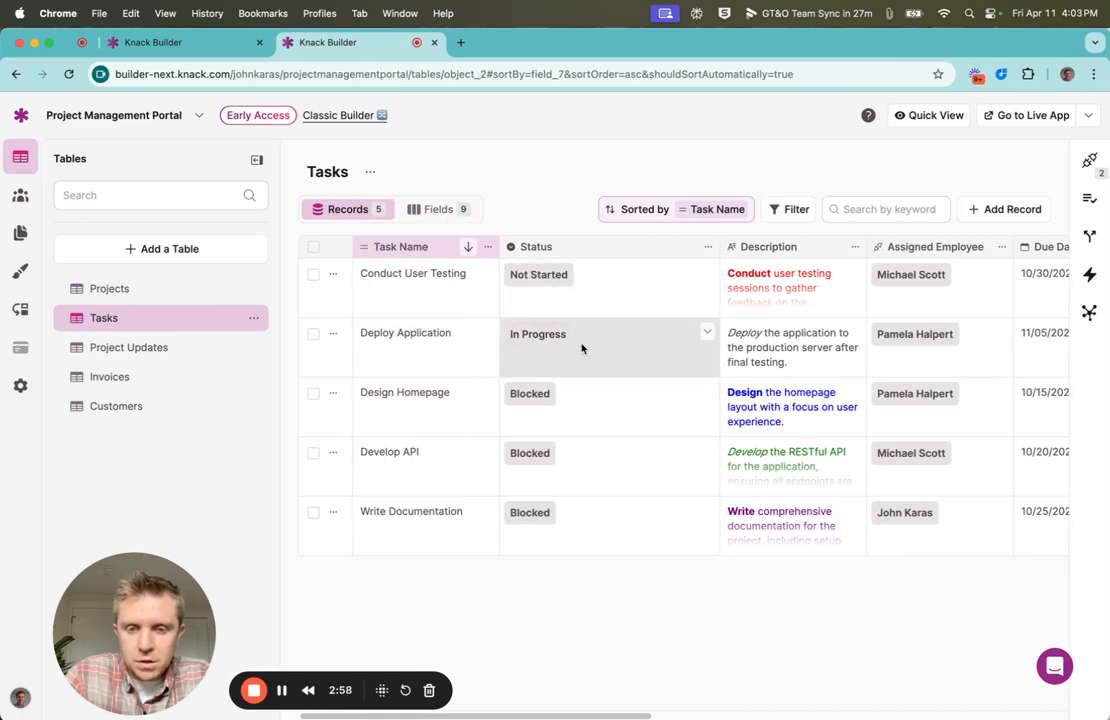
Step: Set the Deploy Application task's status to Blocked and save the change
left_click(627, 338)
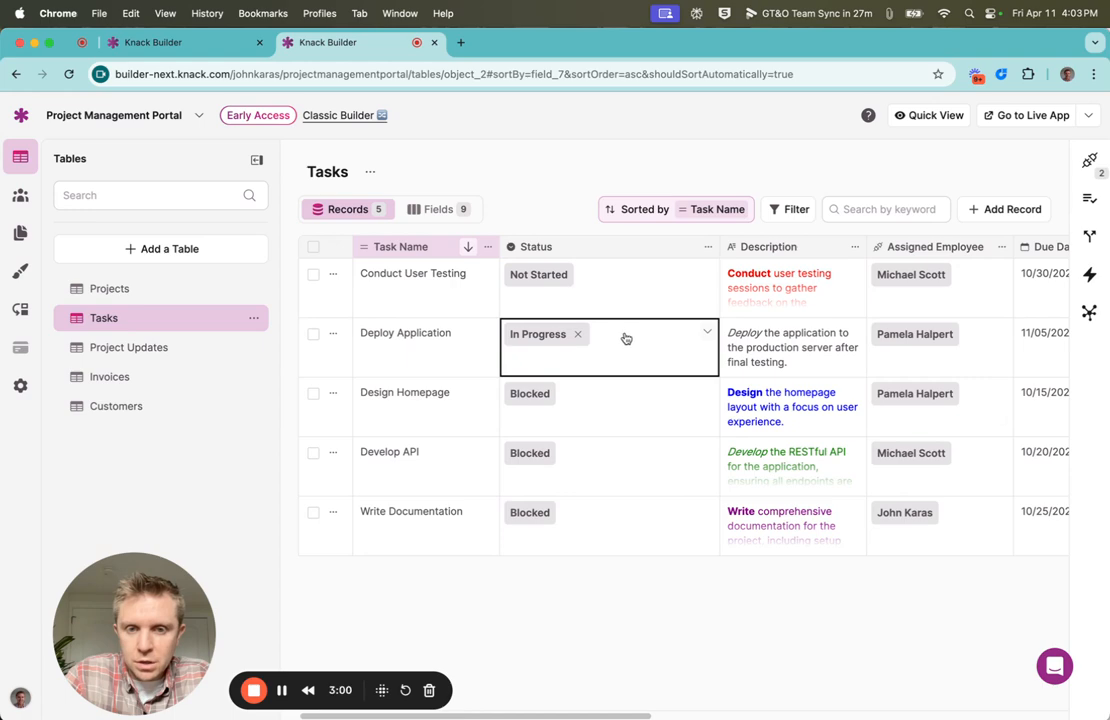
left_click(620, 338)
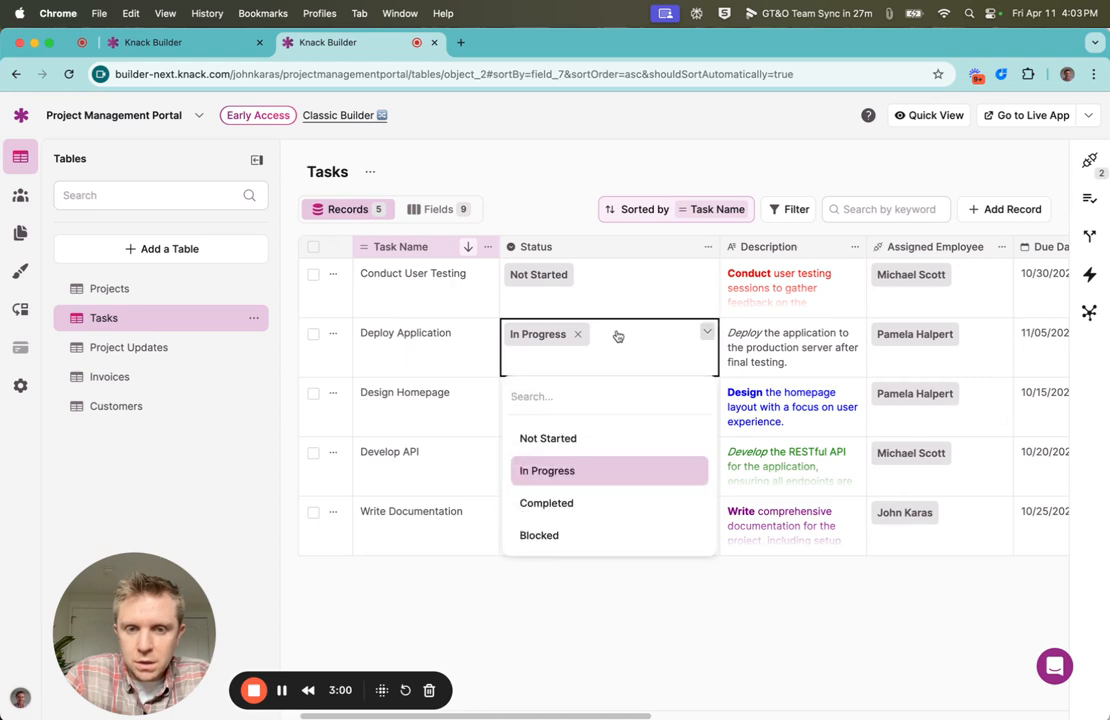
left_click(551, 537)
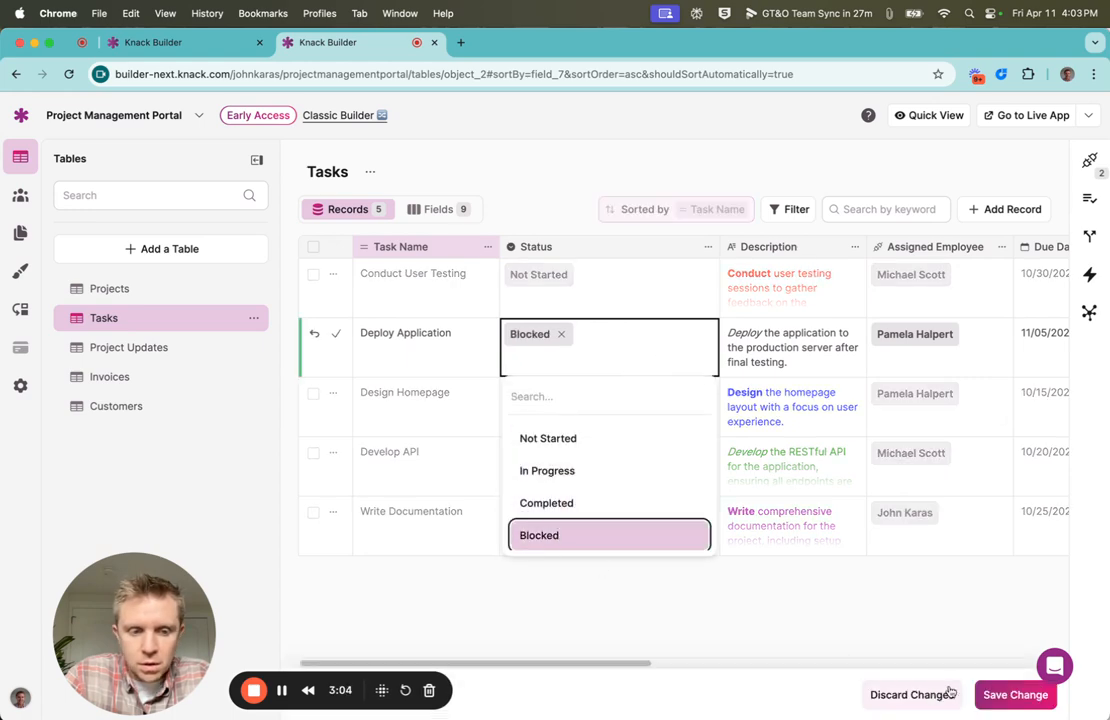
left_click(1003, 697)
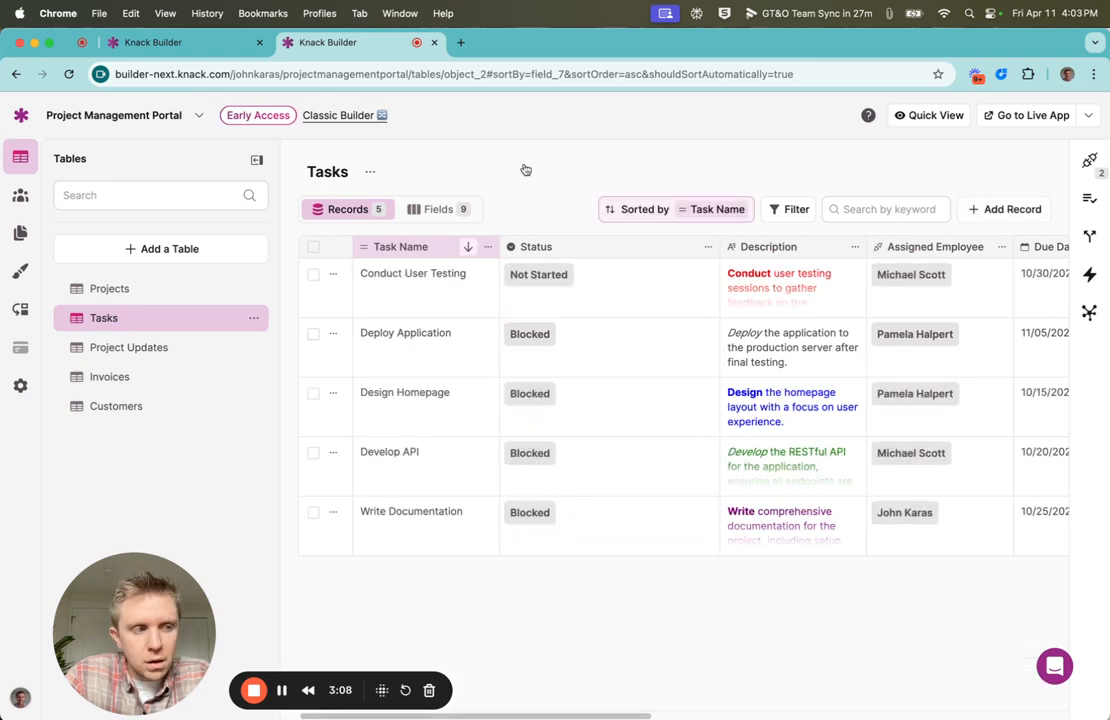
Step: Return to the flow log, refresh its data, and expand the latest run to view its individual steps
left_click(166, 40)
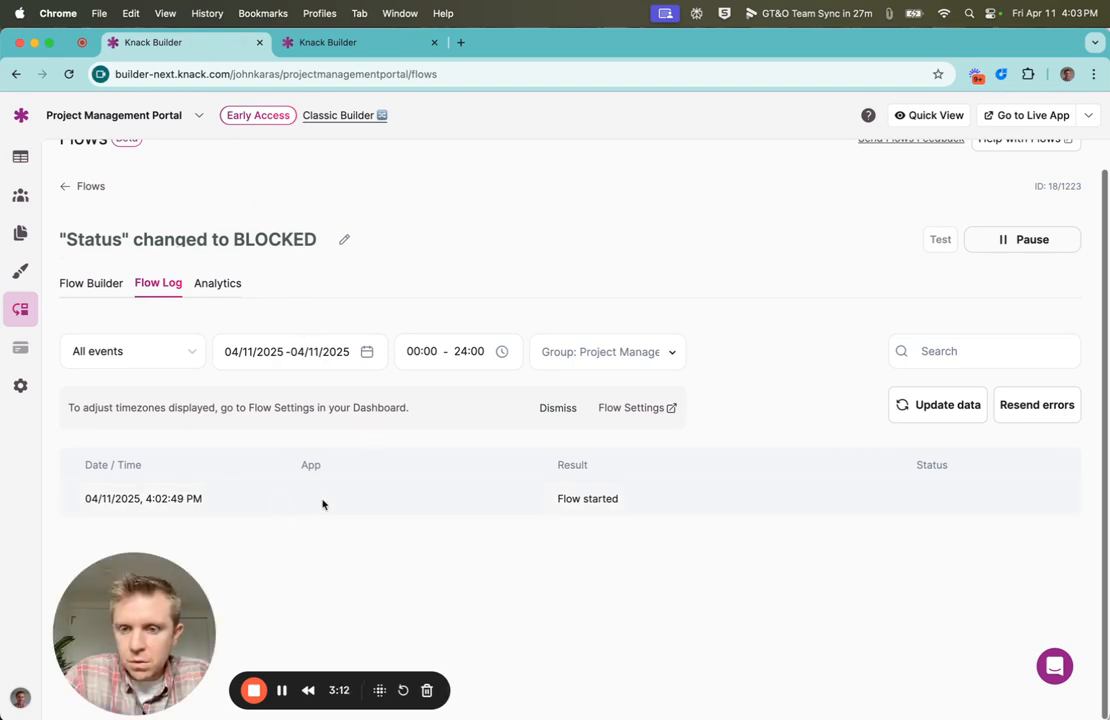
left_click(938, 403)
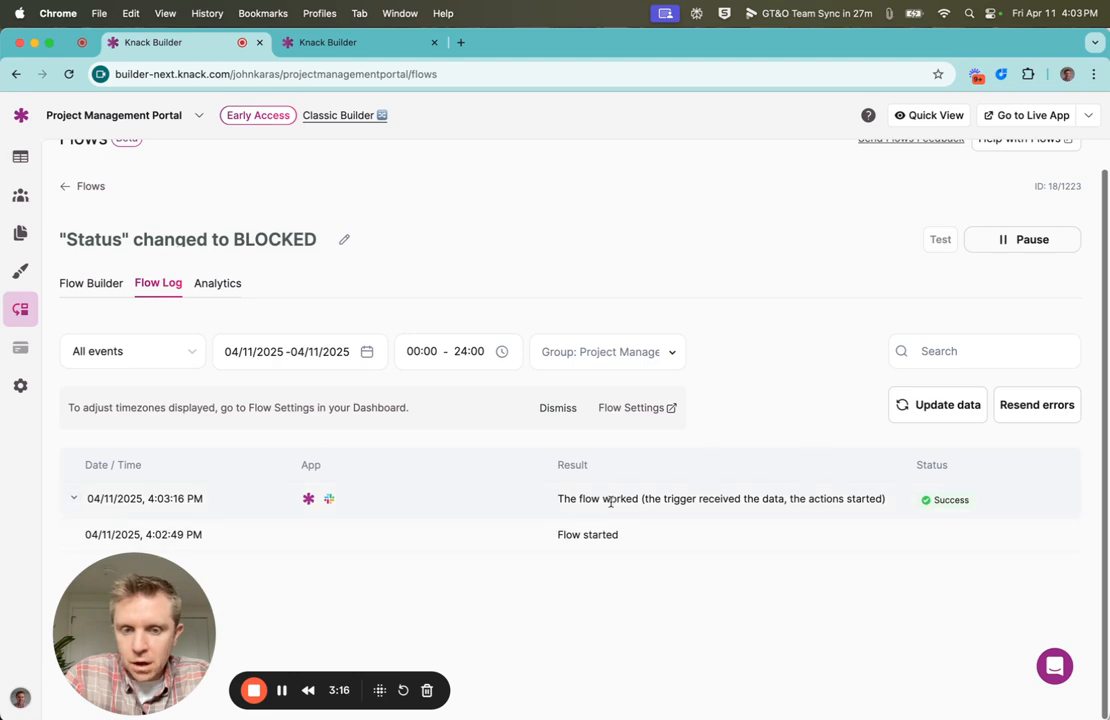
left_click(73, 499)
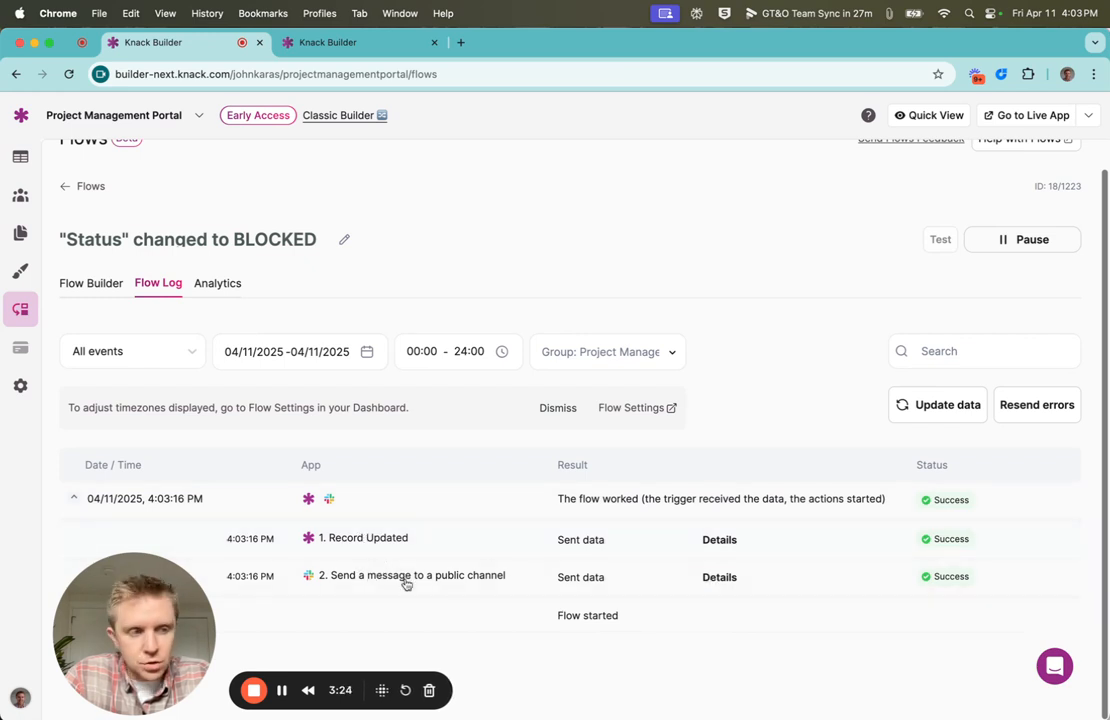
Step: Switch to Slack, check the Deploy Application message in the heads-up channel, and return to the browser
key("super+Tab")
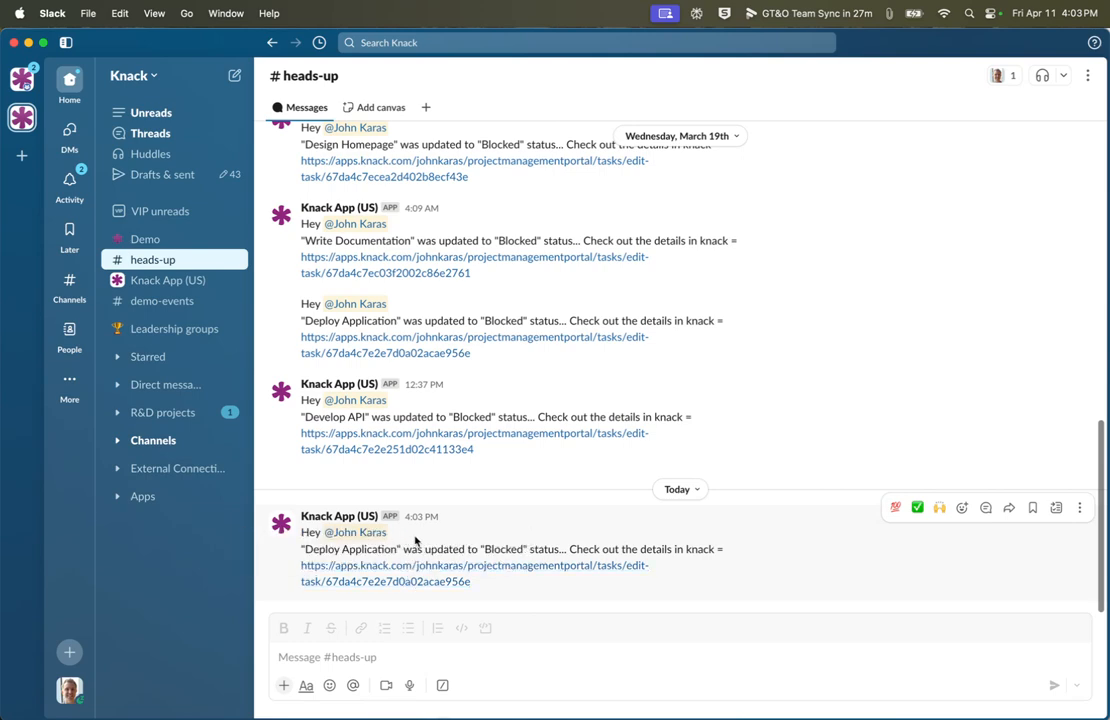
double_click(496, 548)
key("super+Tab")
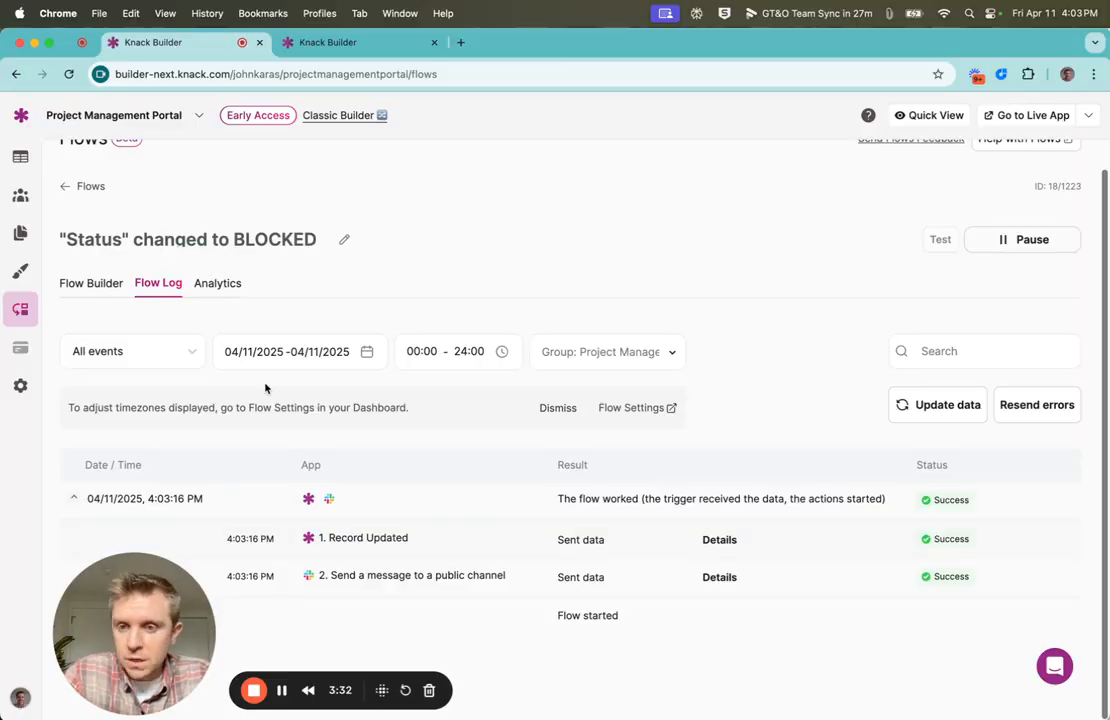
Step: Go back to the Tasks table in the other browser tab and select the Deploy Application task's Due Date cell
left_click(339, 46)
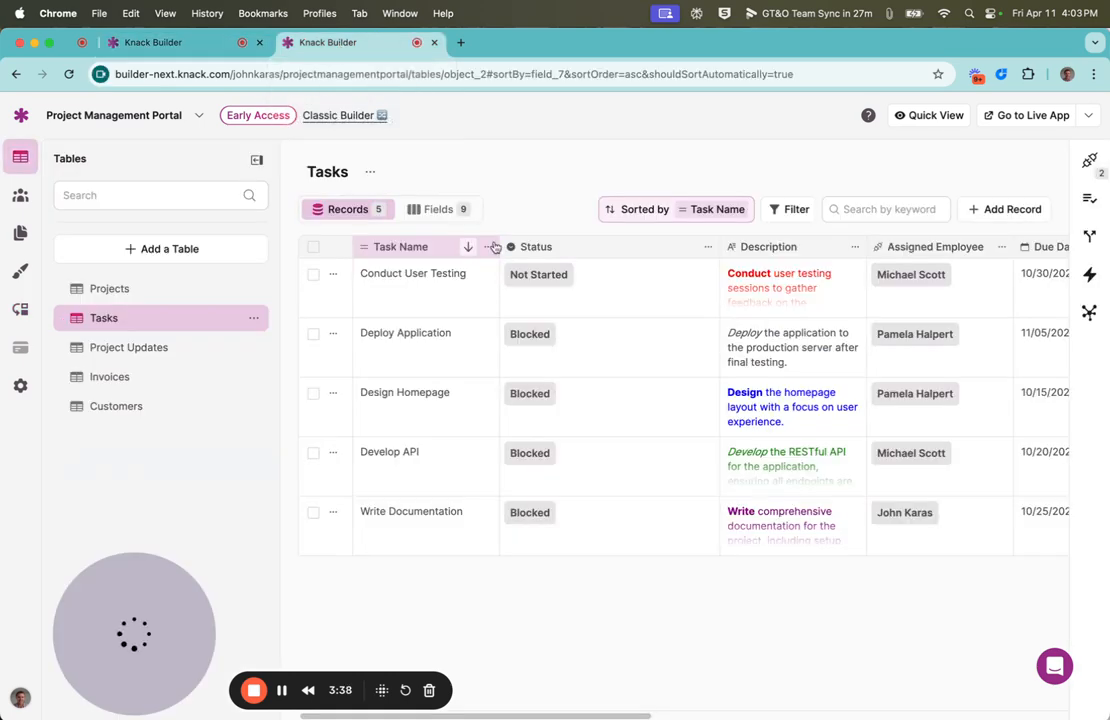
scroll(712, 387, "right", 2)
scroll(712, 387, "left", 2)
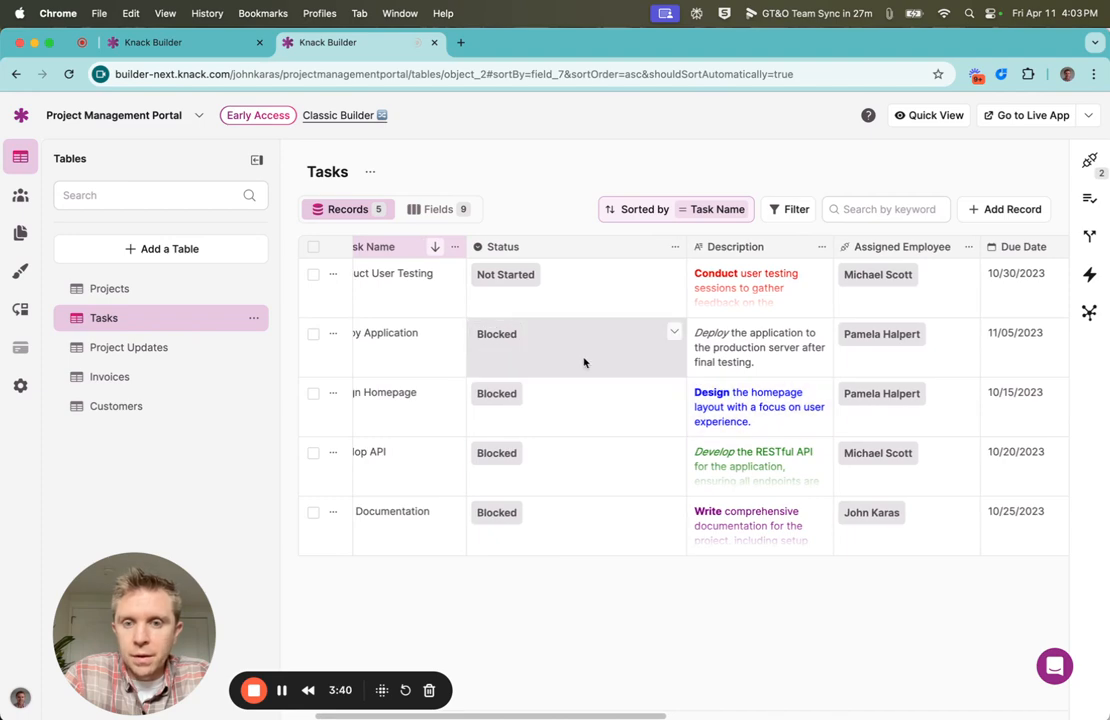
scroll(664, 365, "right", 1)
scroll(687, 360, "right", 1)
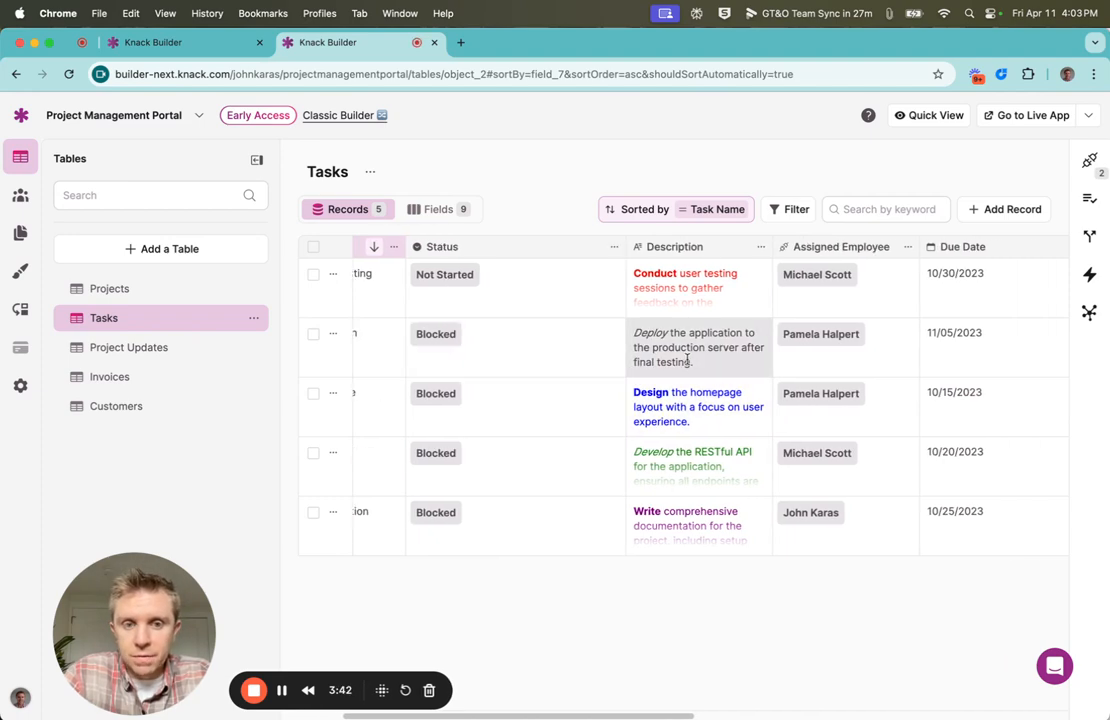
scroll(741, 365, "right", 5)
left_click(688, 332)
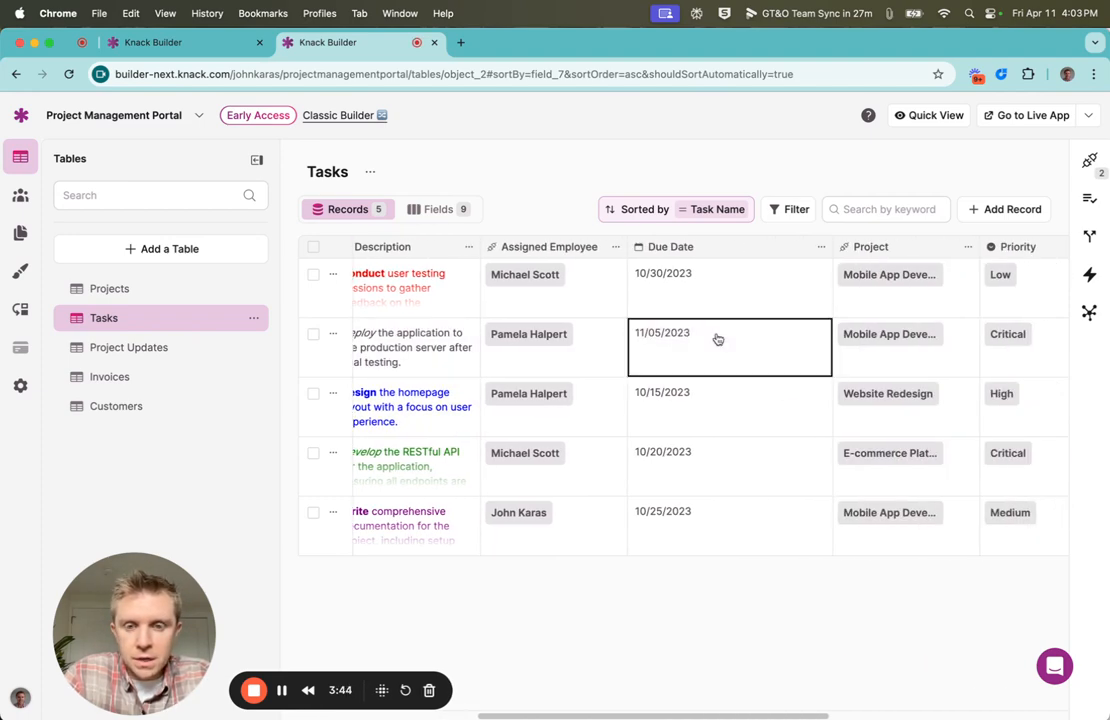
Step: Set the Deploy Application task's due date to 12/14/2023
left_click(703, 341)
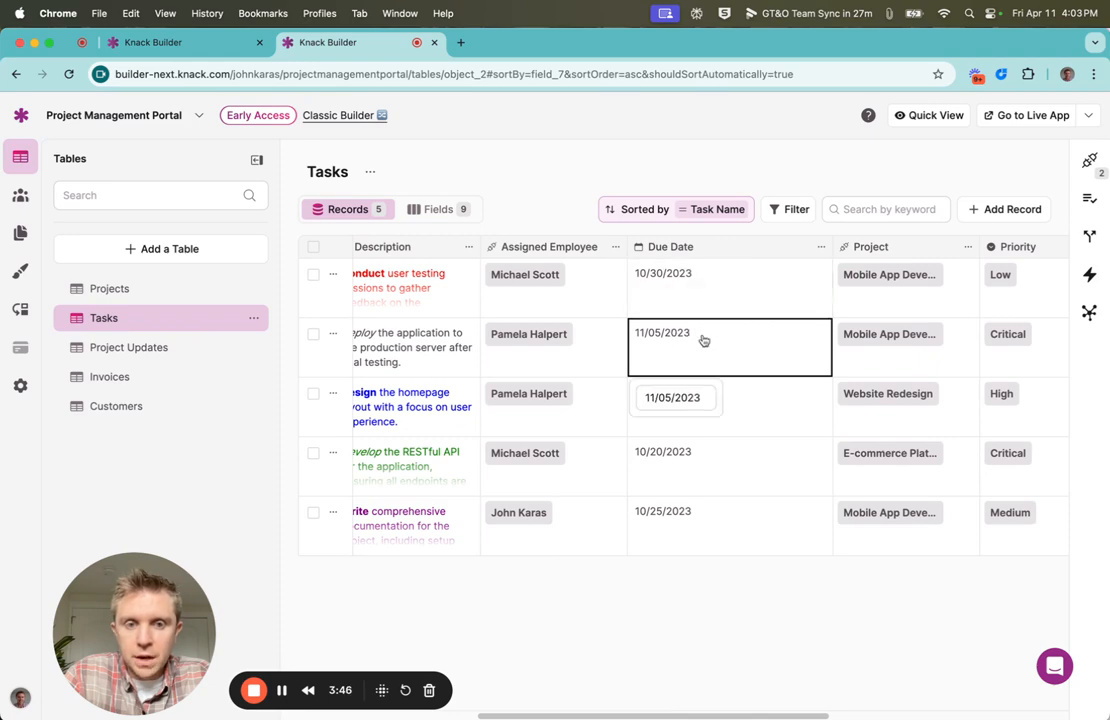
left_click(689, 397)
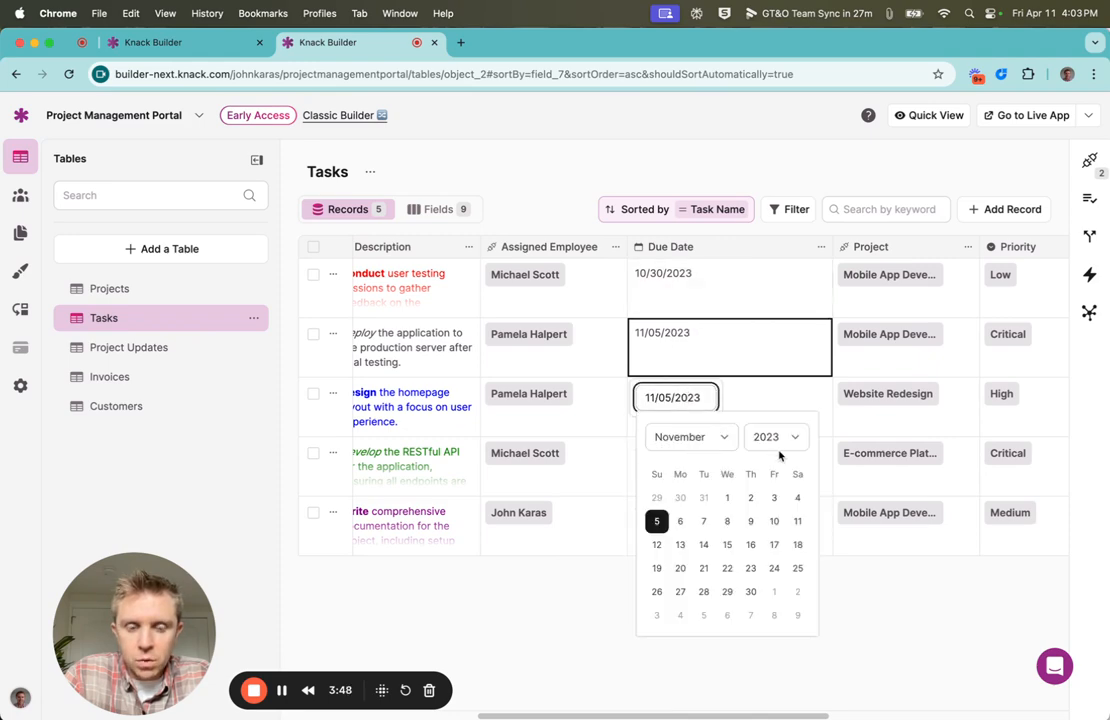
left_click(721, 440)
left_click(681, 454)
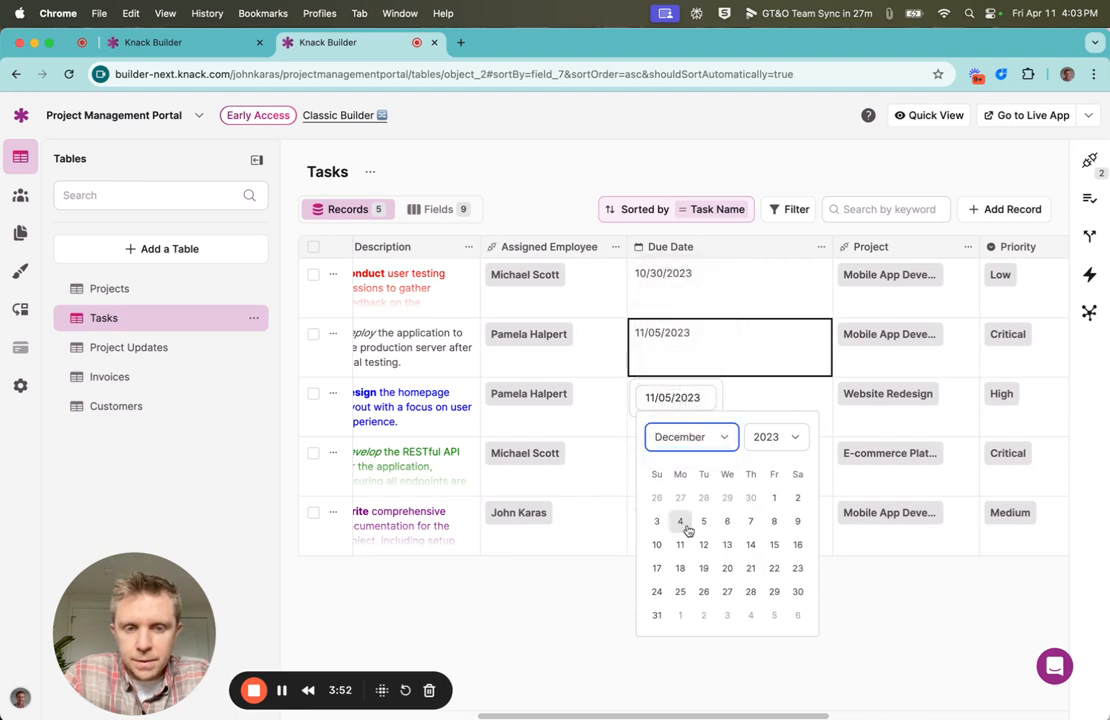
left_click(748, 545)
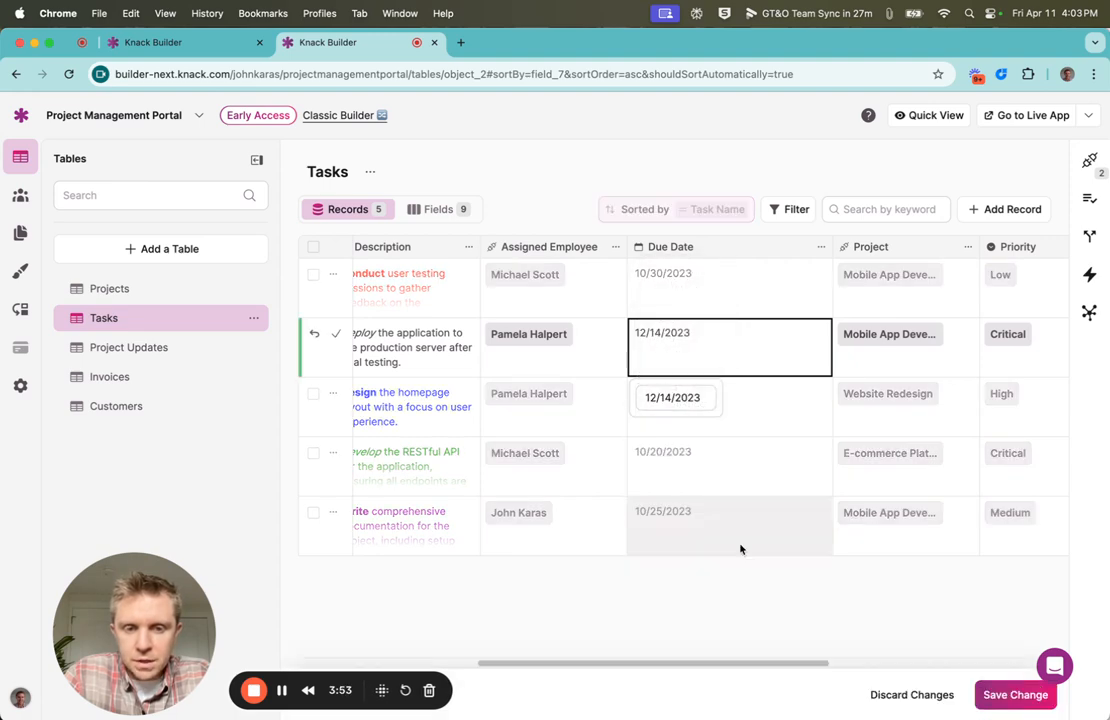
Step: Change the Deploy Application task's due date to 12/11/2025 and save the record change
left_click(695, 398)
left_click(786, 447)
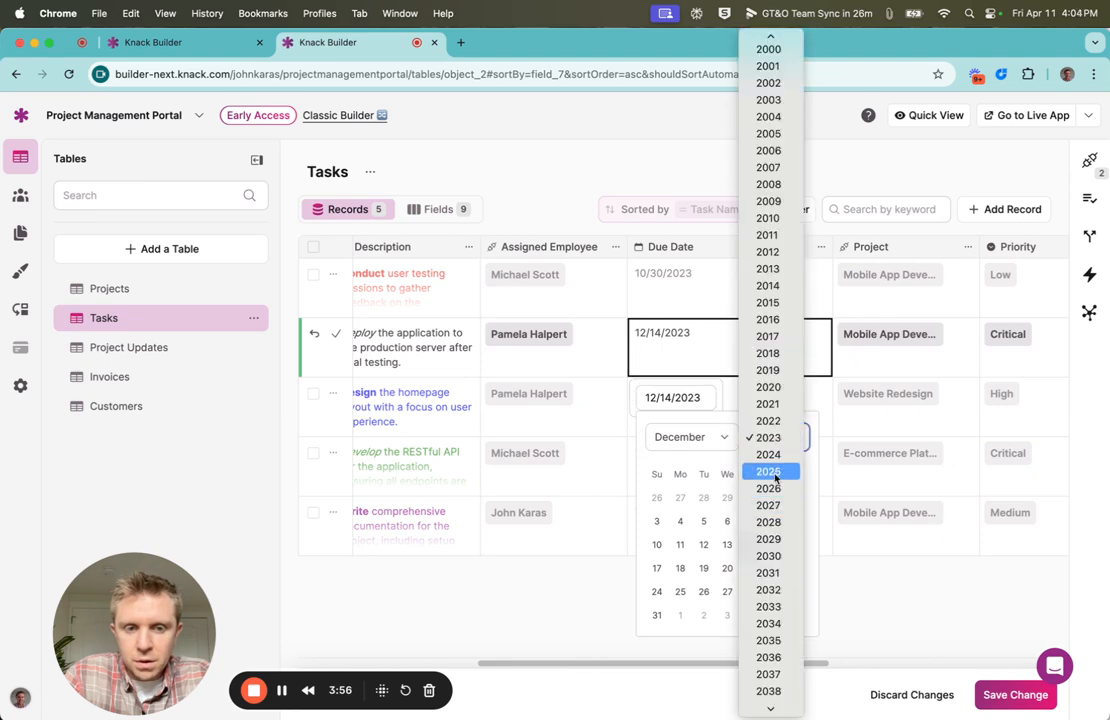
left_click(776, 471)
left_click(750, 523)
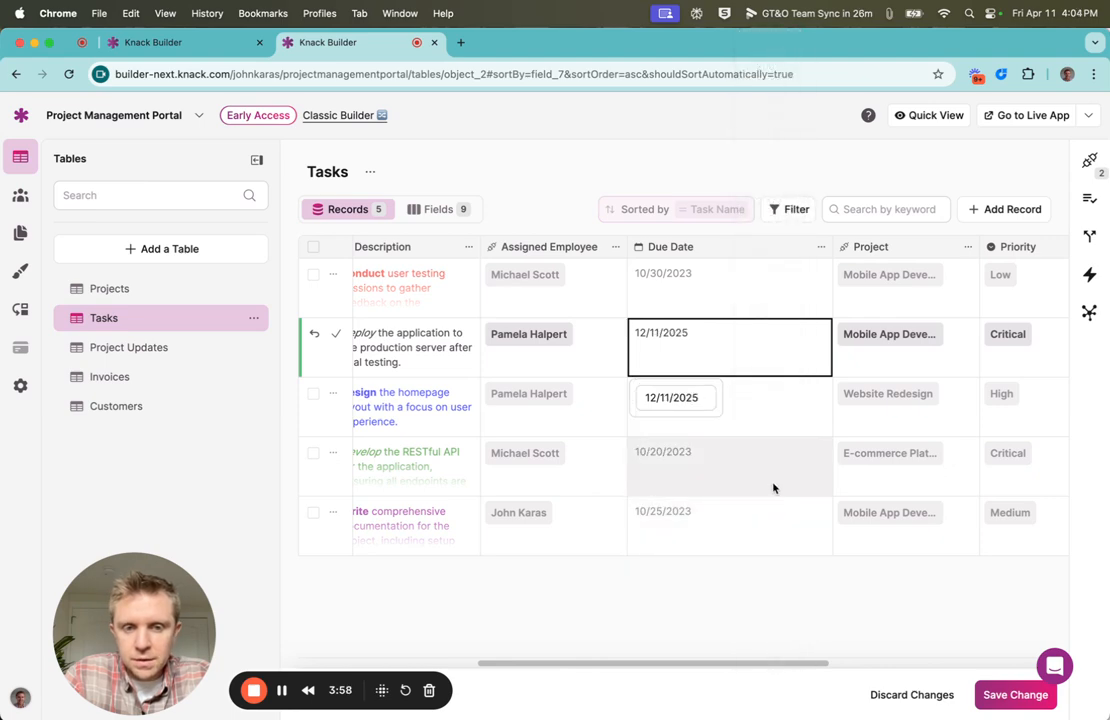
left_click(996, 704)
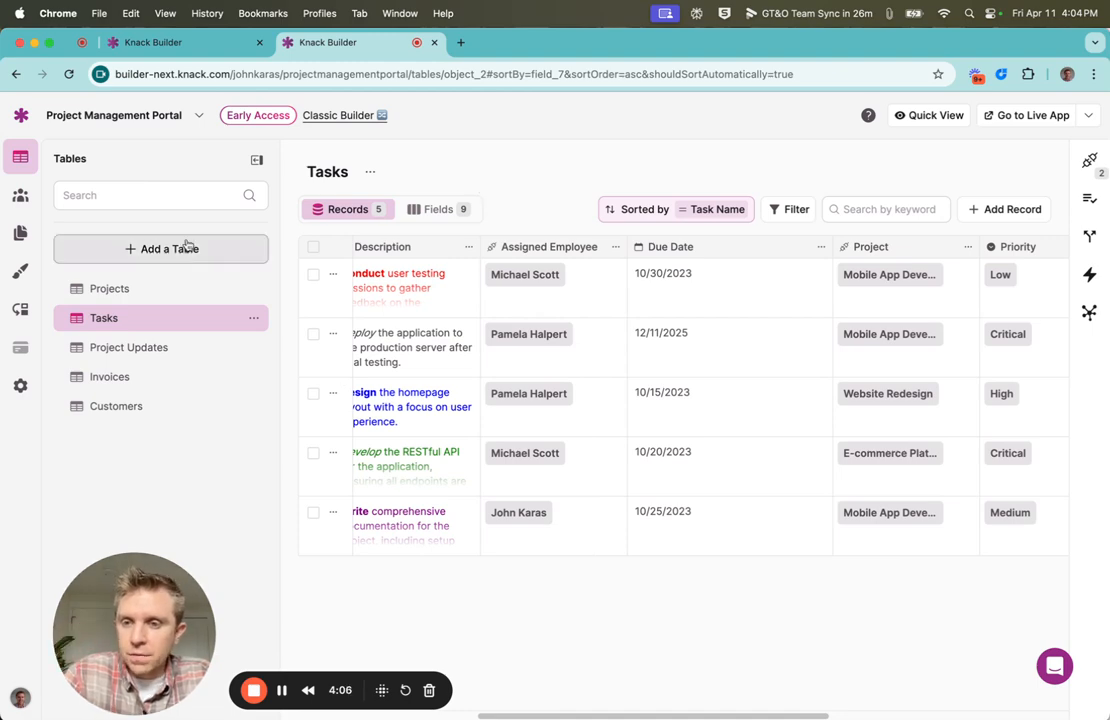
Step: Update the flow log in the first Knack Builder tab and expand the newest run to check its Record Updated result
left_click(185, 42)
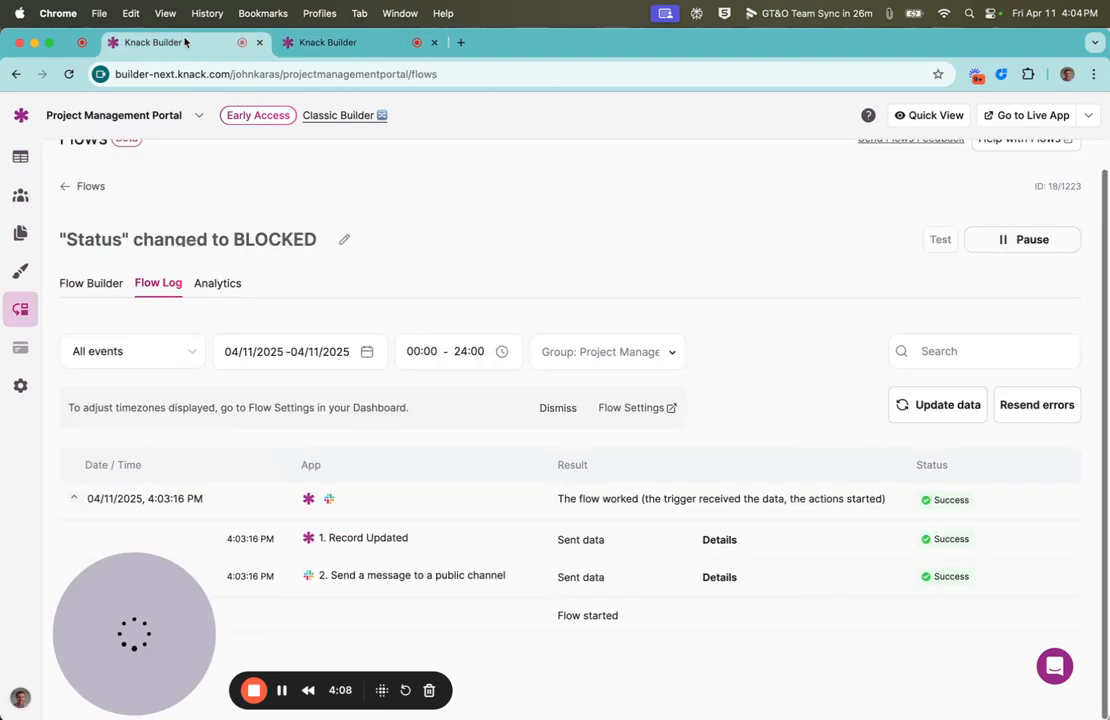
left_click(955, 414)
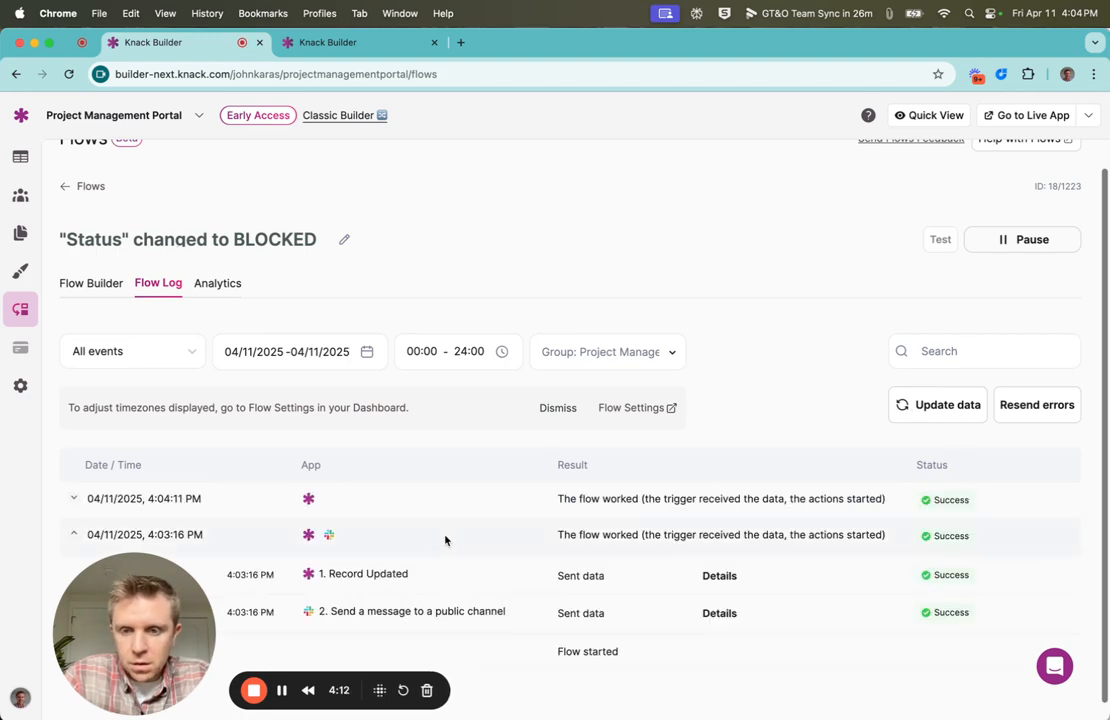
left_click(74, 499)
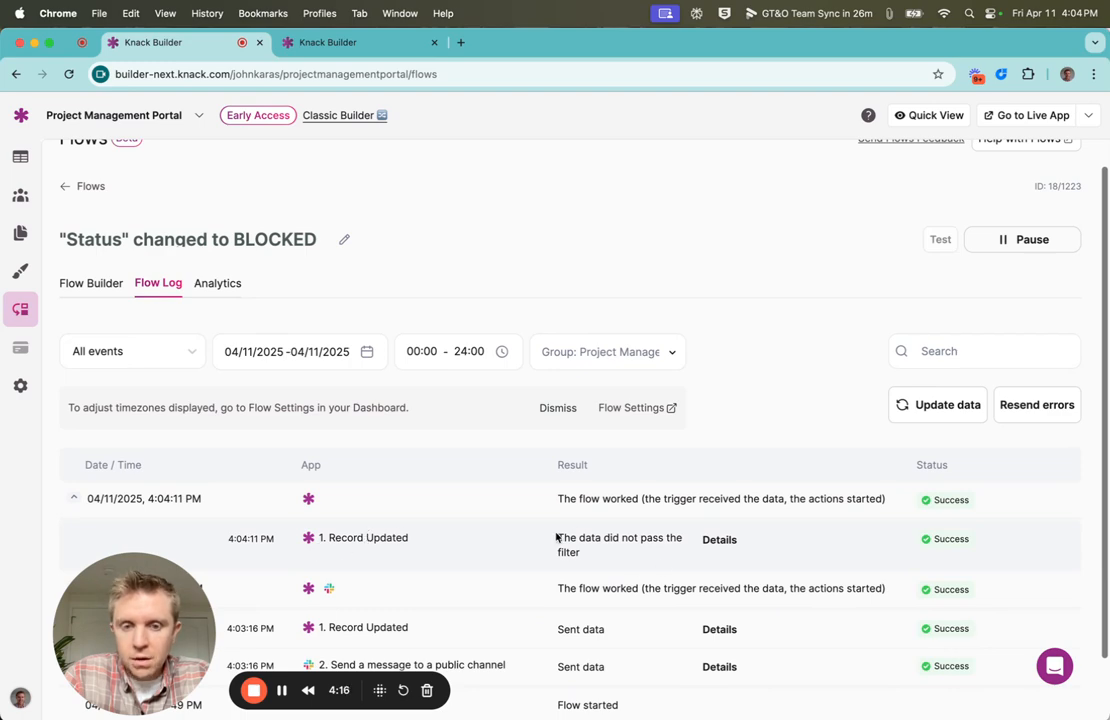
left_click_drag(557, 538, 596, 557)
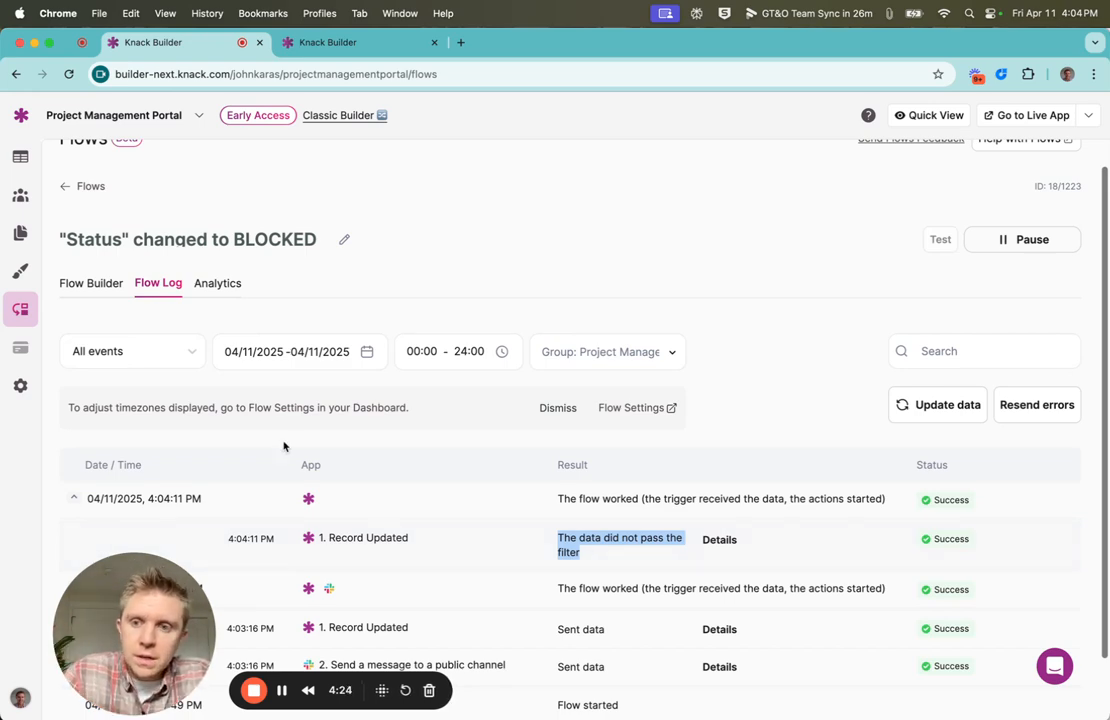
Step: Pause the flow from the Flow Builder view and open the Record Updated trigger's conditions at Condition 2
left_click(95, 287)
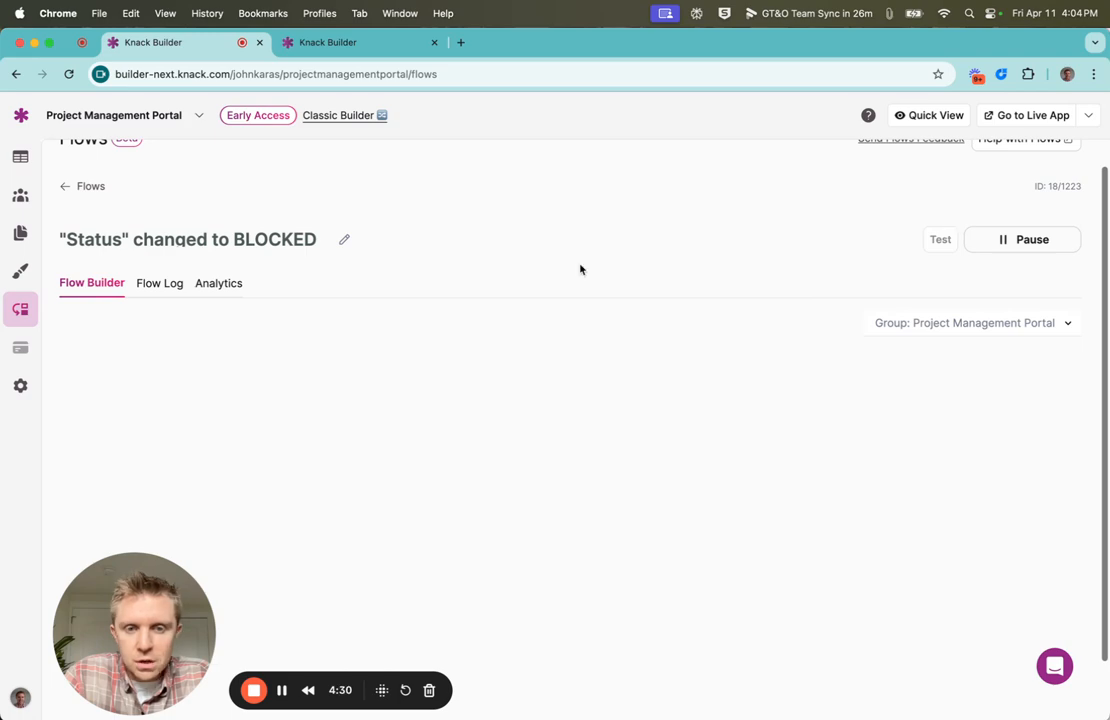
scroll(580, 268, "down", 1)
left_click(1050, 180)
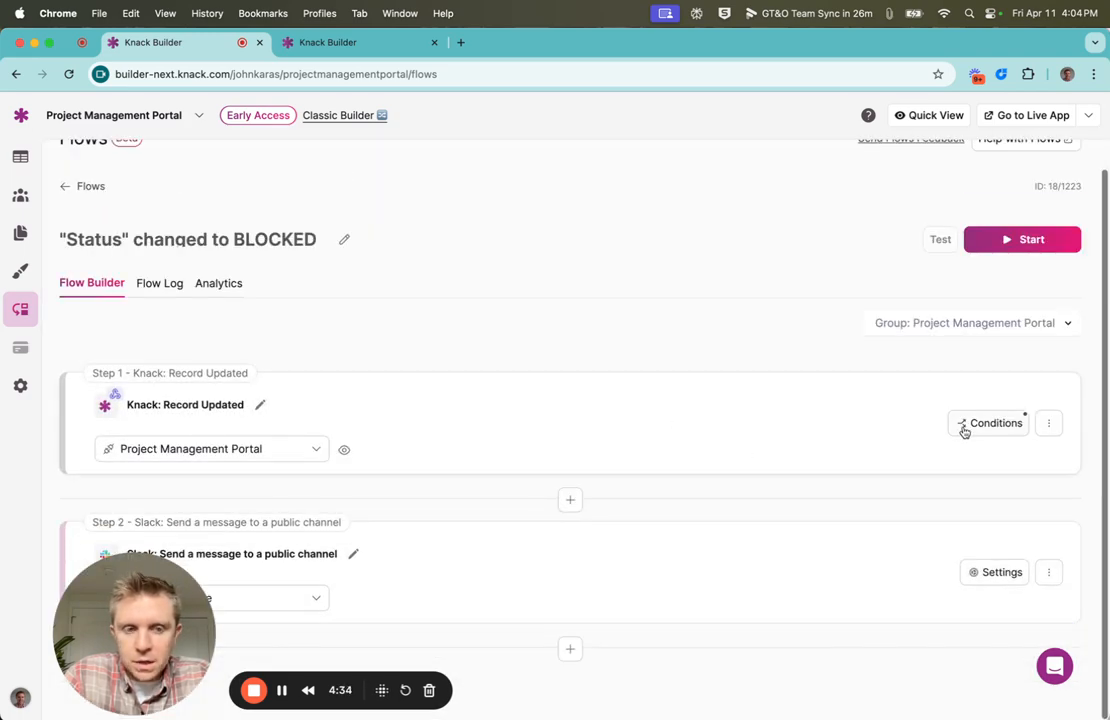
left_click(963, 423)
scroll(595, 349, "down", 5)
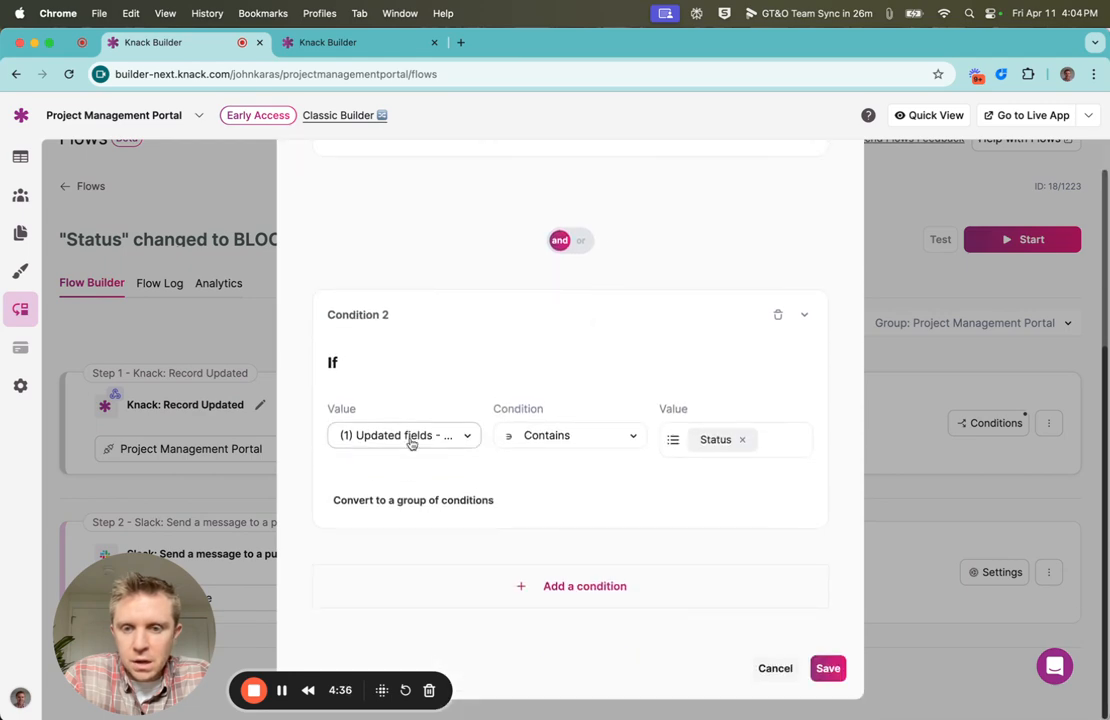
Step: Review Condition 2's available fields, comparison operators and directory values, leaving each list without a new selection
left_click(411, 440)
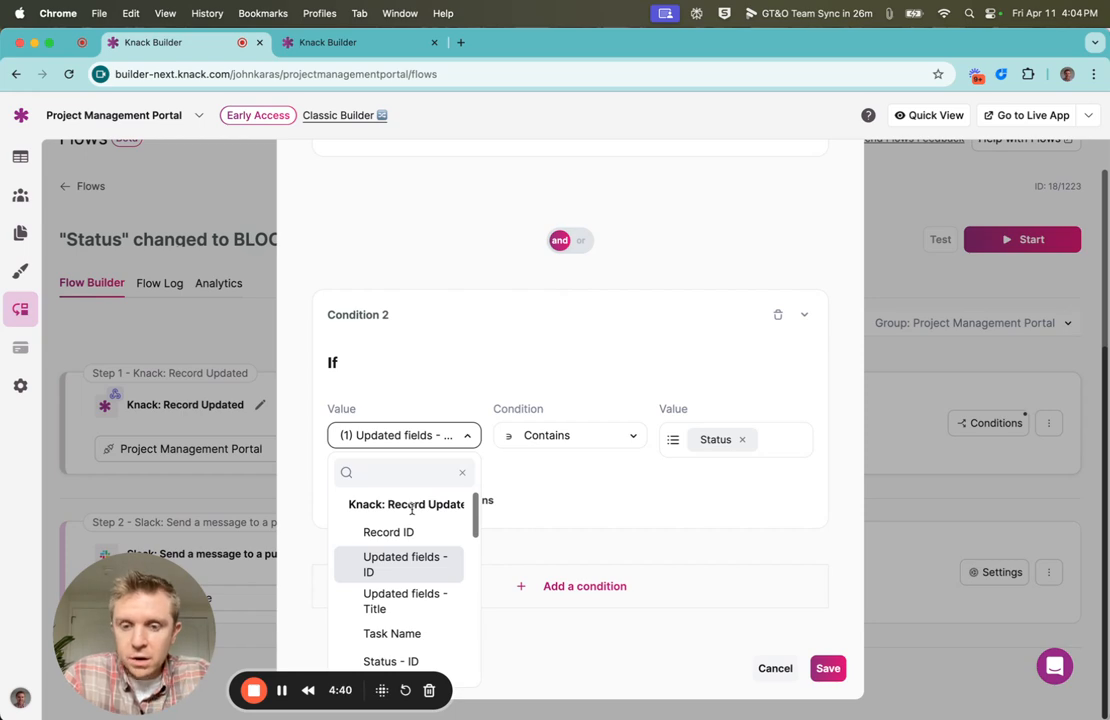
scroll(411, 510, "down", 1)
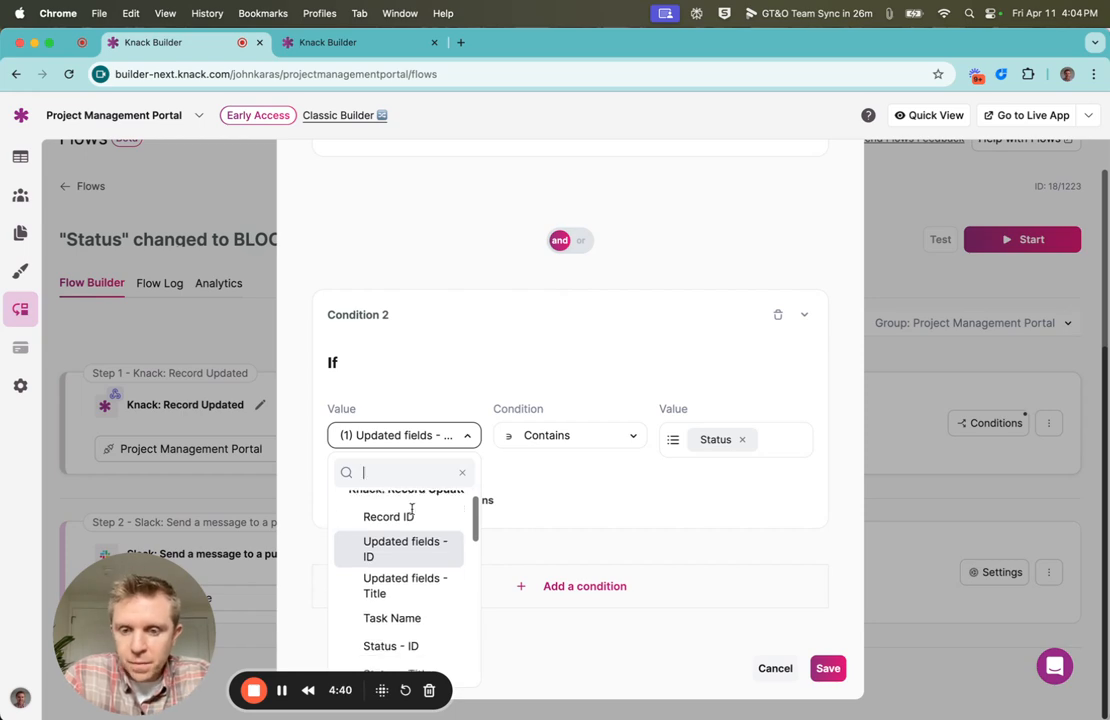
left_click(576, 435)
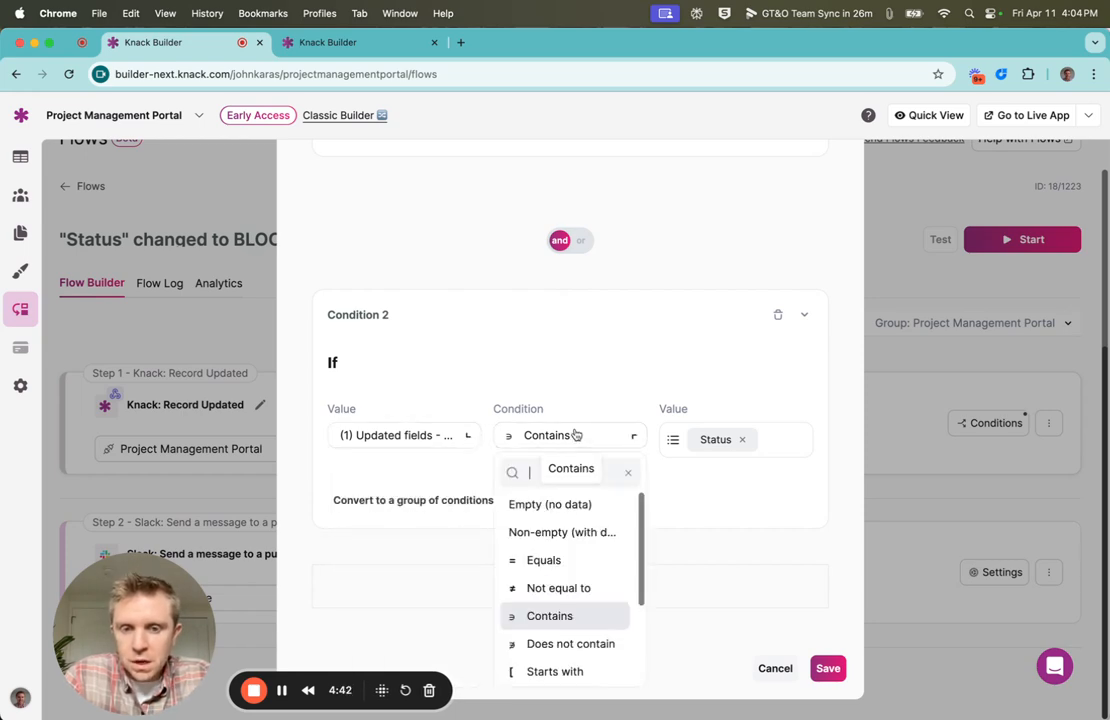
left_click(757, 440)
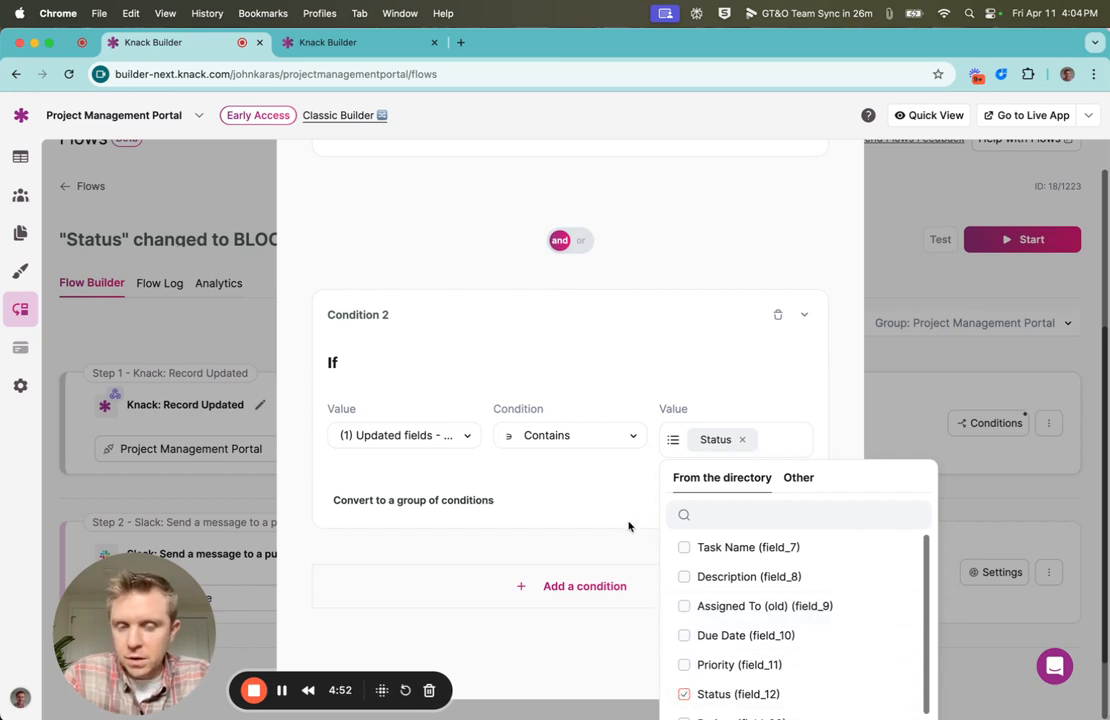
left_click(617, 490)
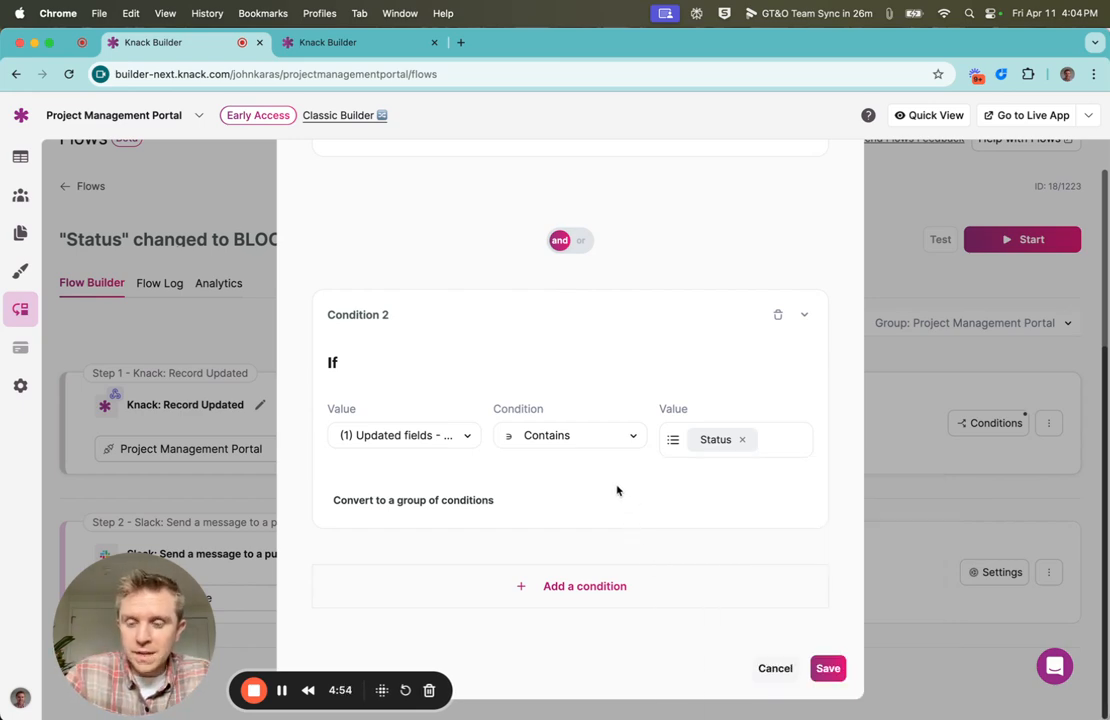